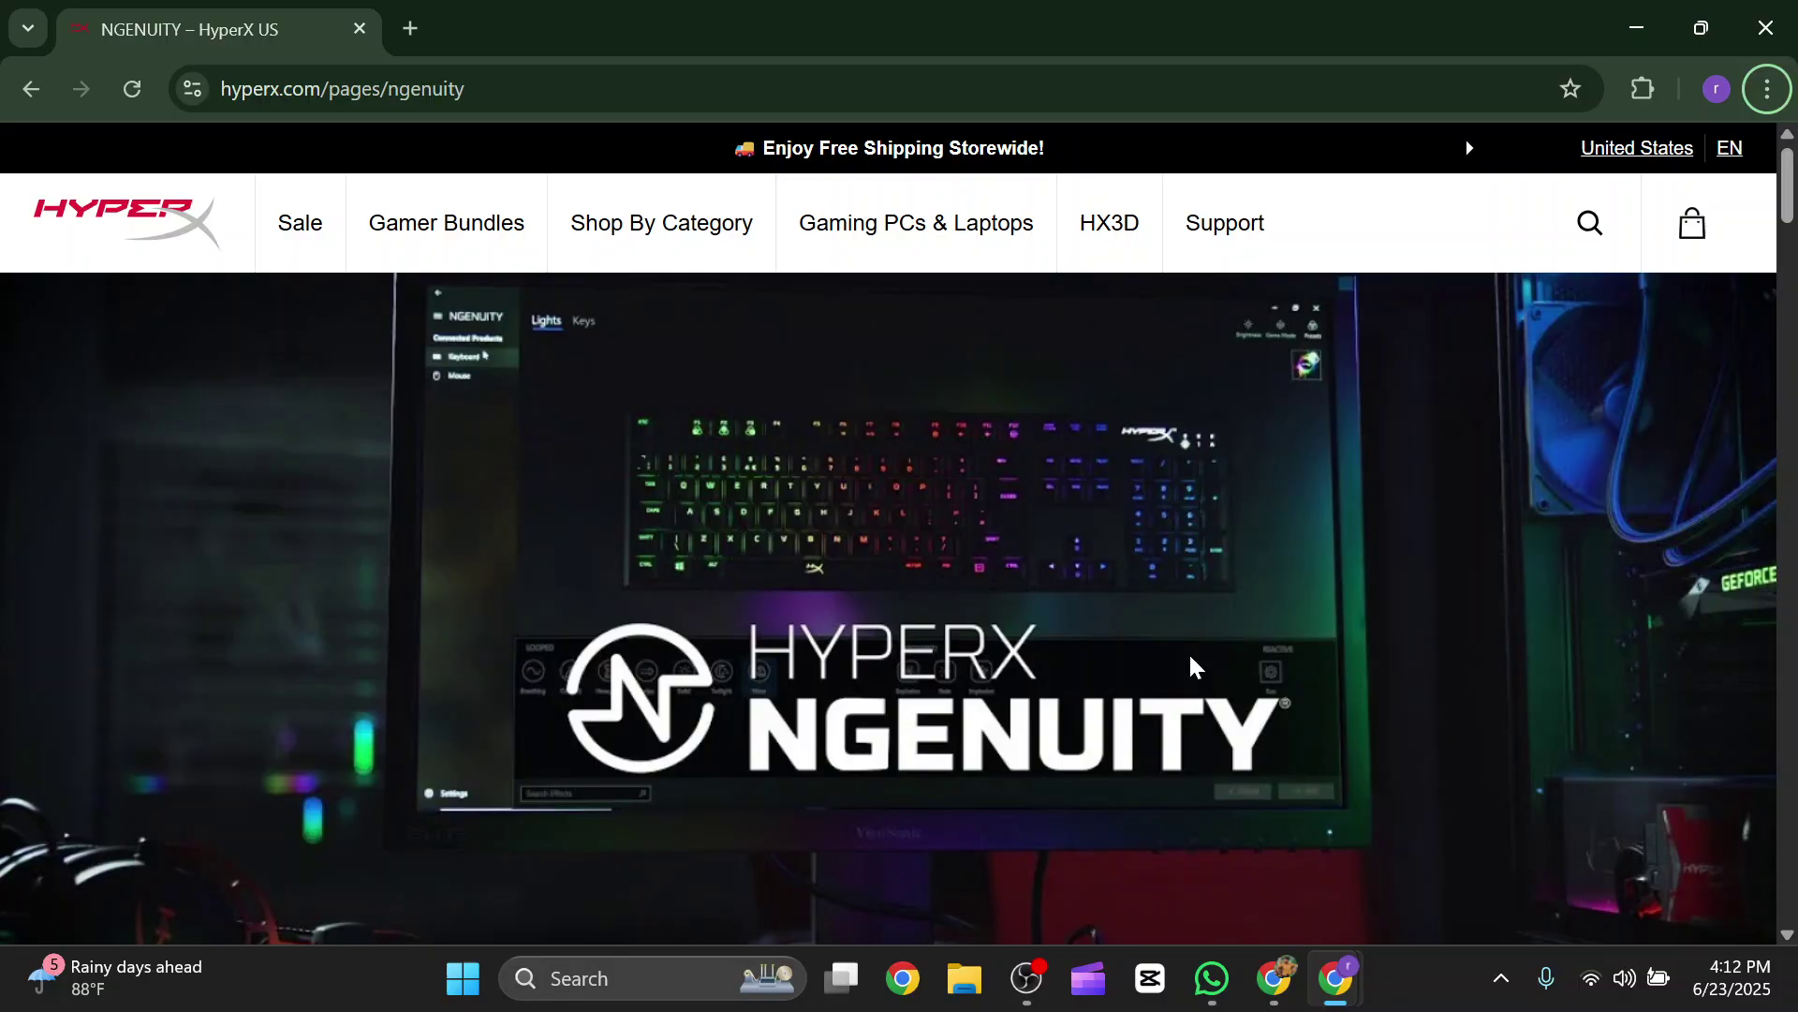
pyautogui.scroll(-3, 1193, 664)
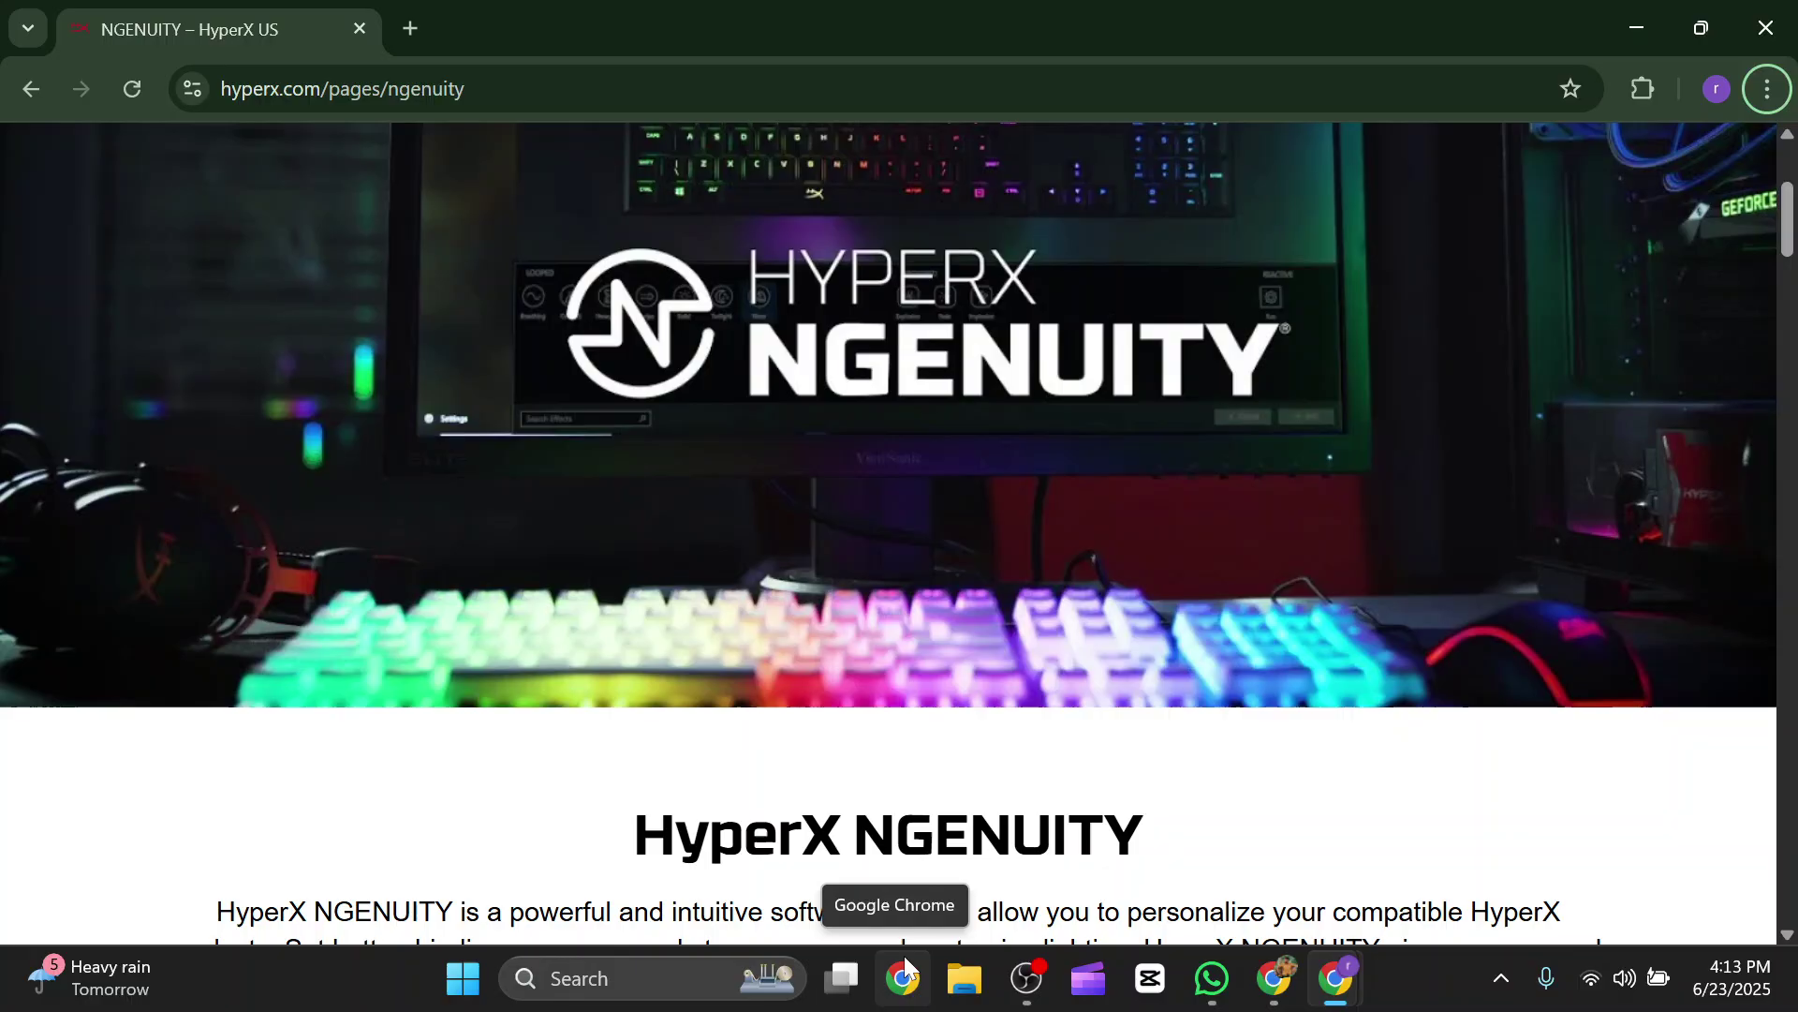
pyautogui.scroll(-4, 116, 573)
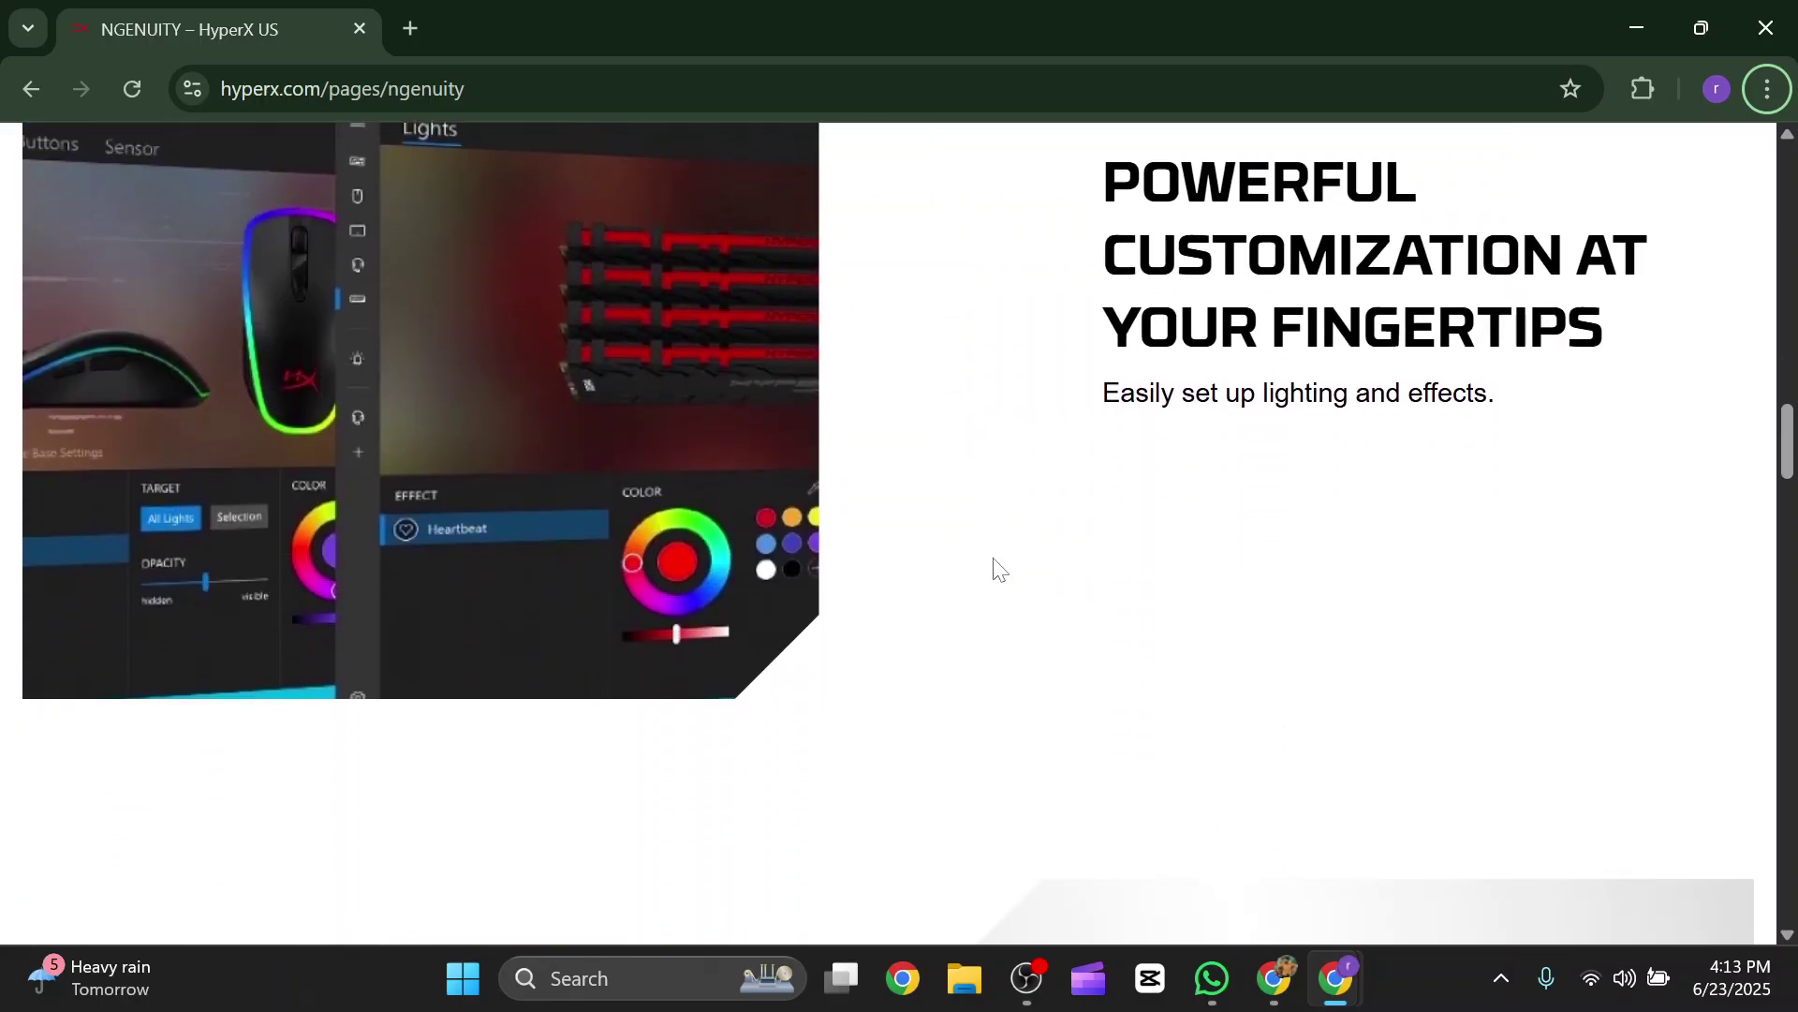
pyautogui.scroll(-3, 1094, 602)
pyautogui.scroll(-3, 1094, 603)
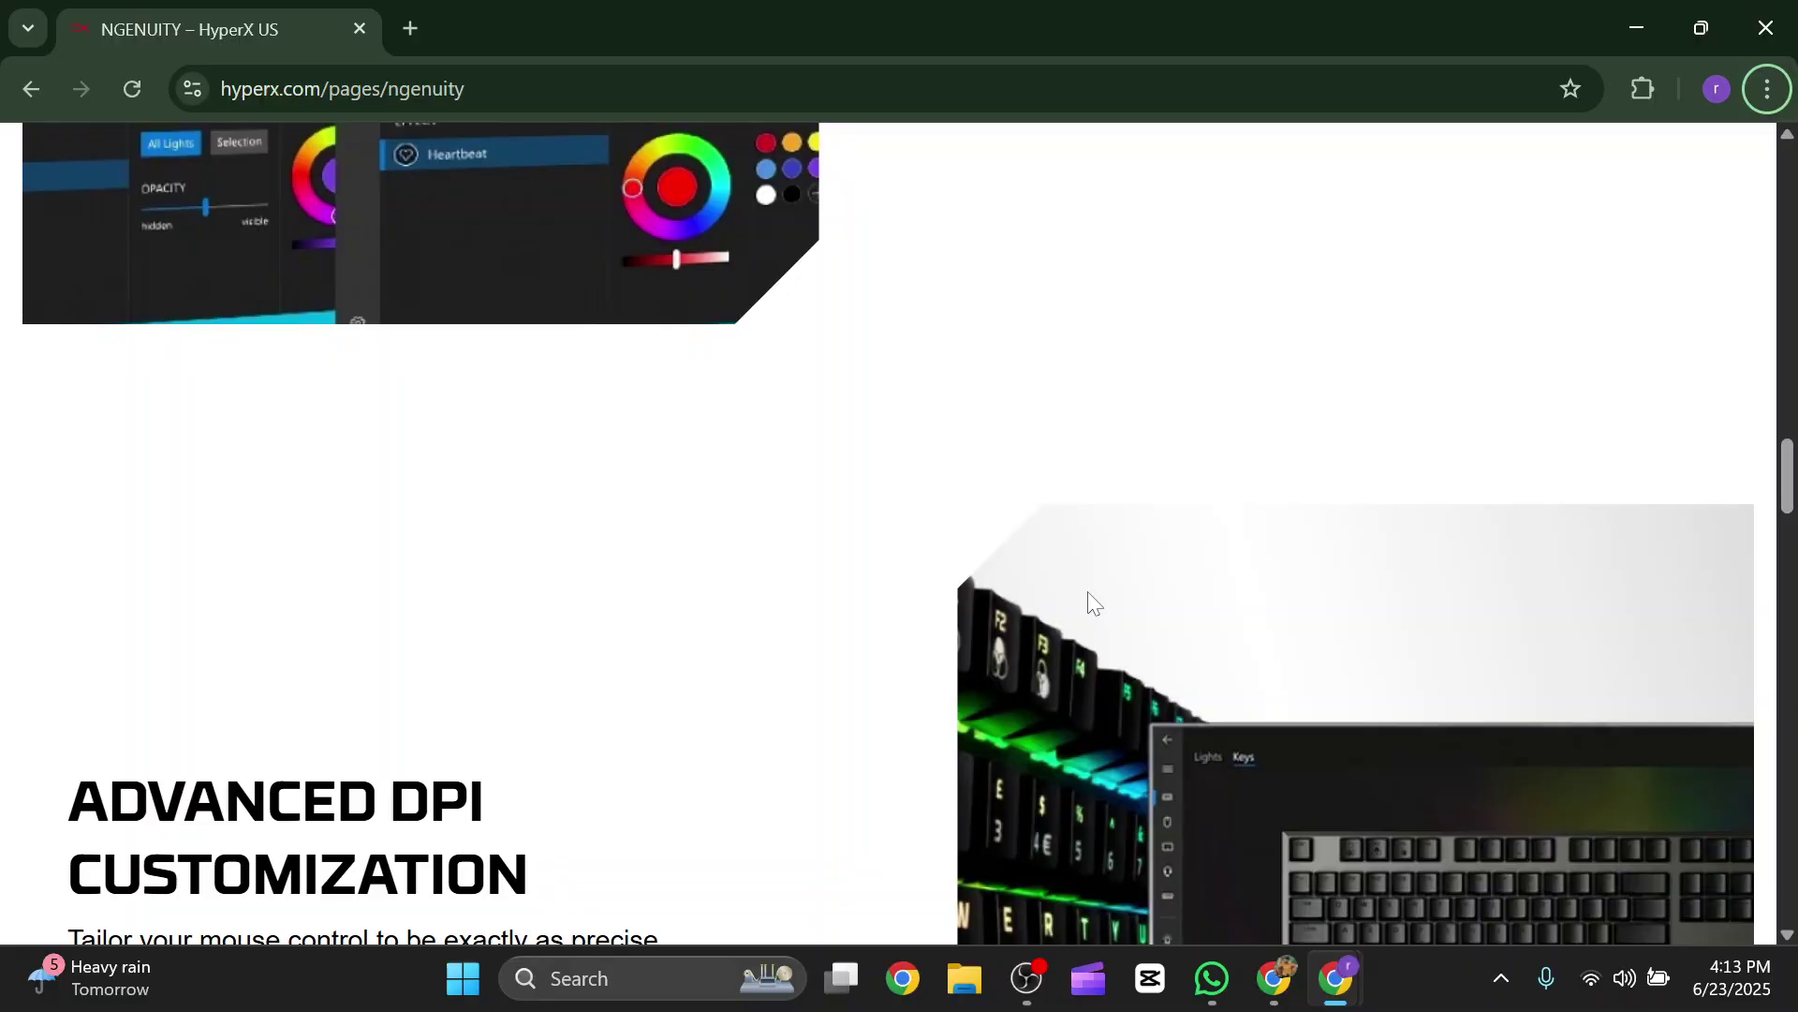
pyautogui.scroll(-3, 1095, 602)
pyautogui.scroll(-2, 1094, 603)
pyautogui.scroll(-3, 1094, 603)
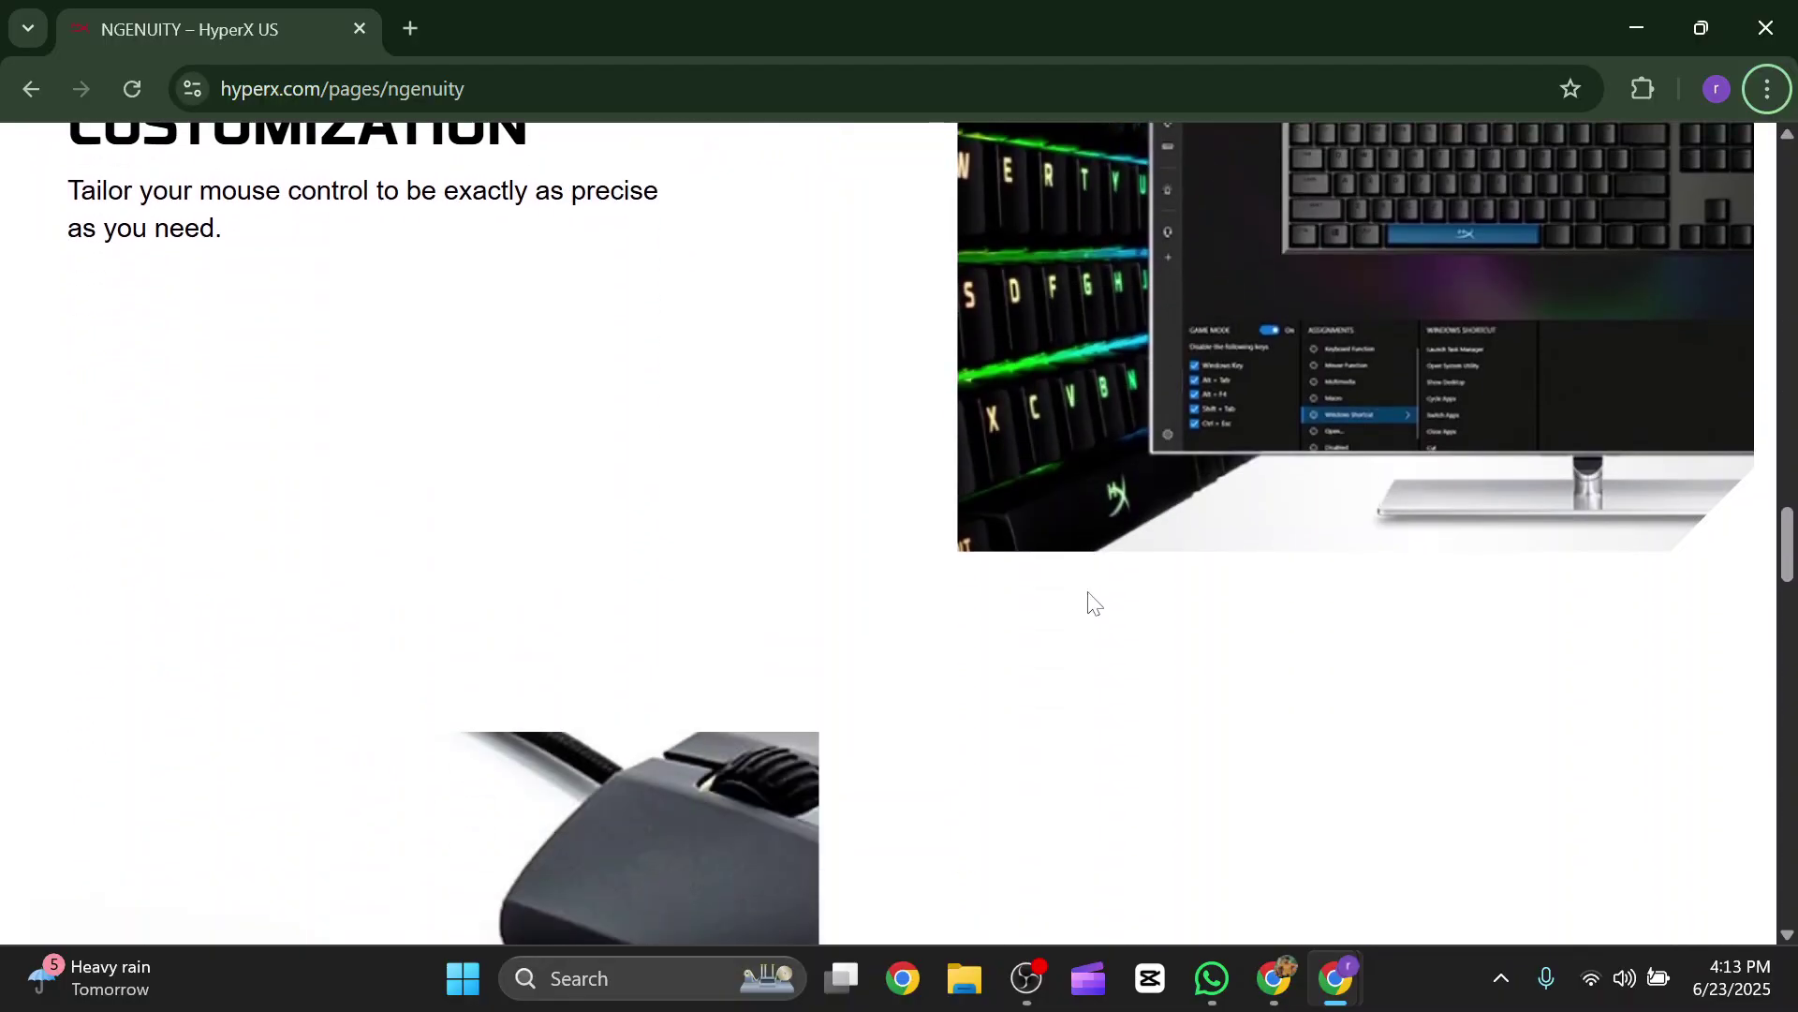
pyautogui.scroll(-2, 1094, 603)
pyautogui.scroll(-3, 1095, 603)
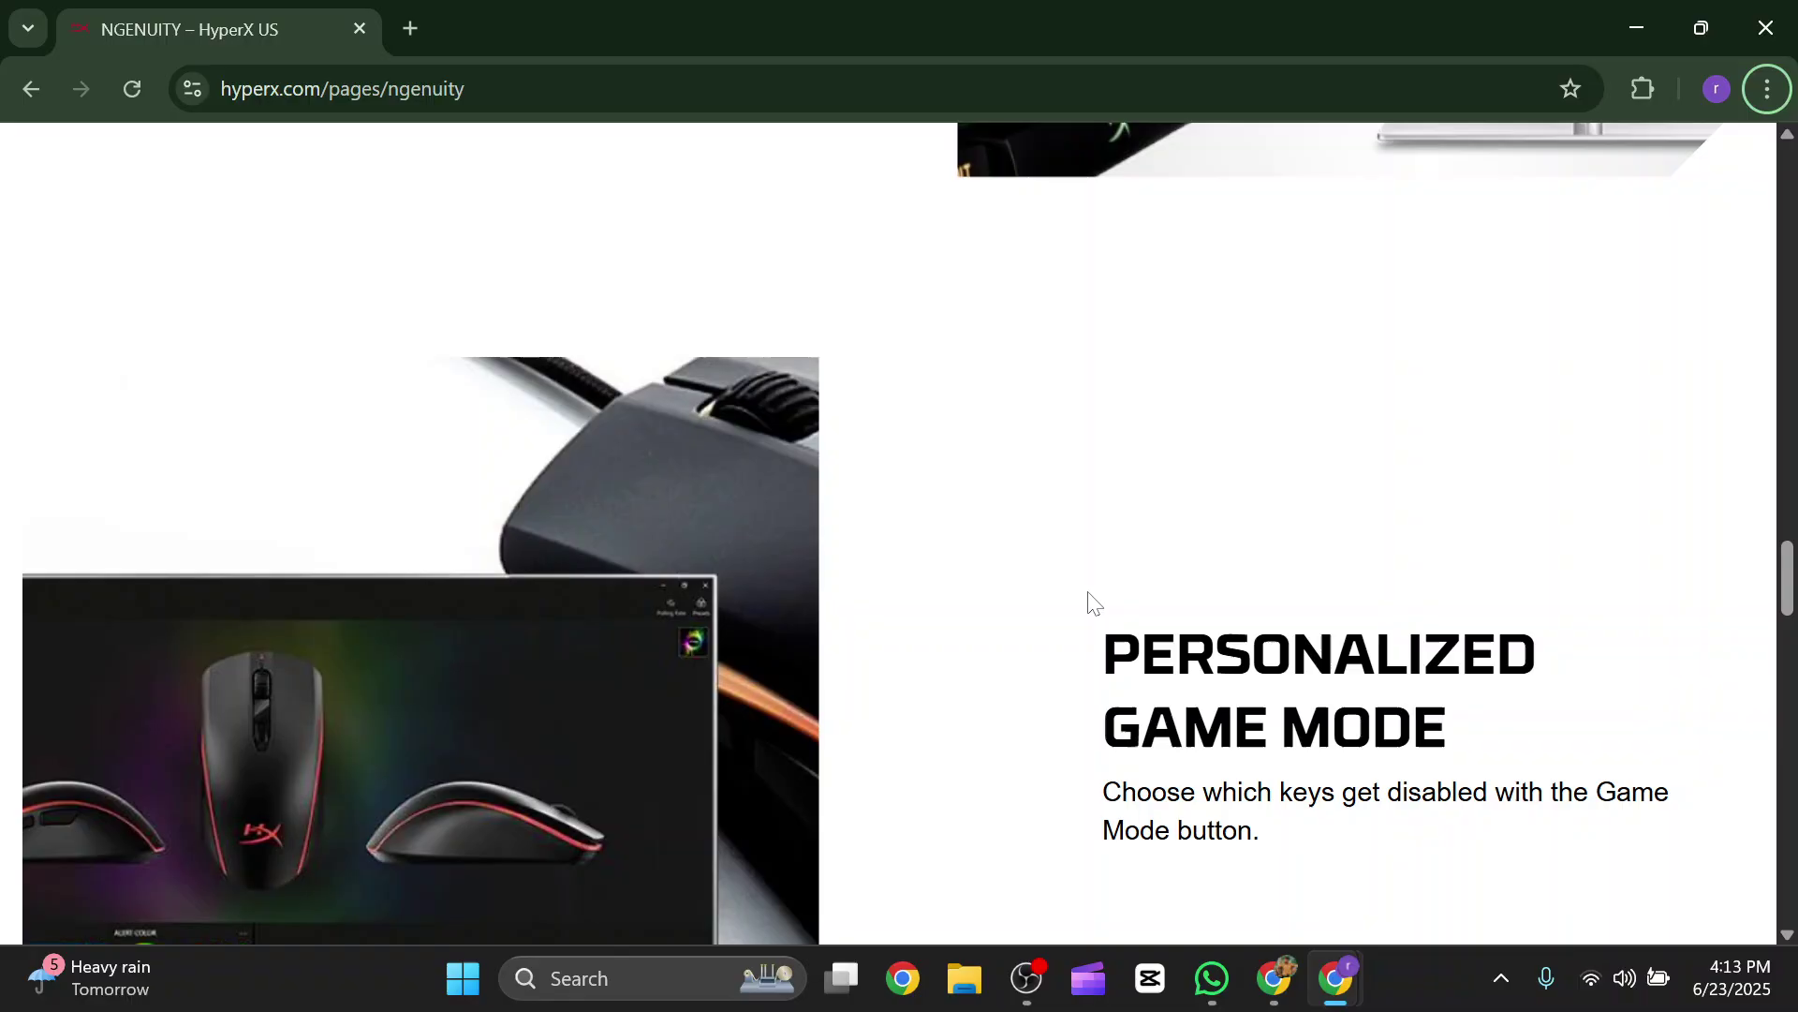
pyautogui.scroll(-3, 1094, 603)
pyautogui.scroll(-2, 1095, 603)
pyautogui.scroll(-3, 1044, 561)
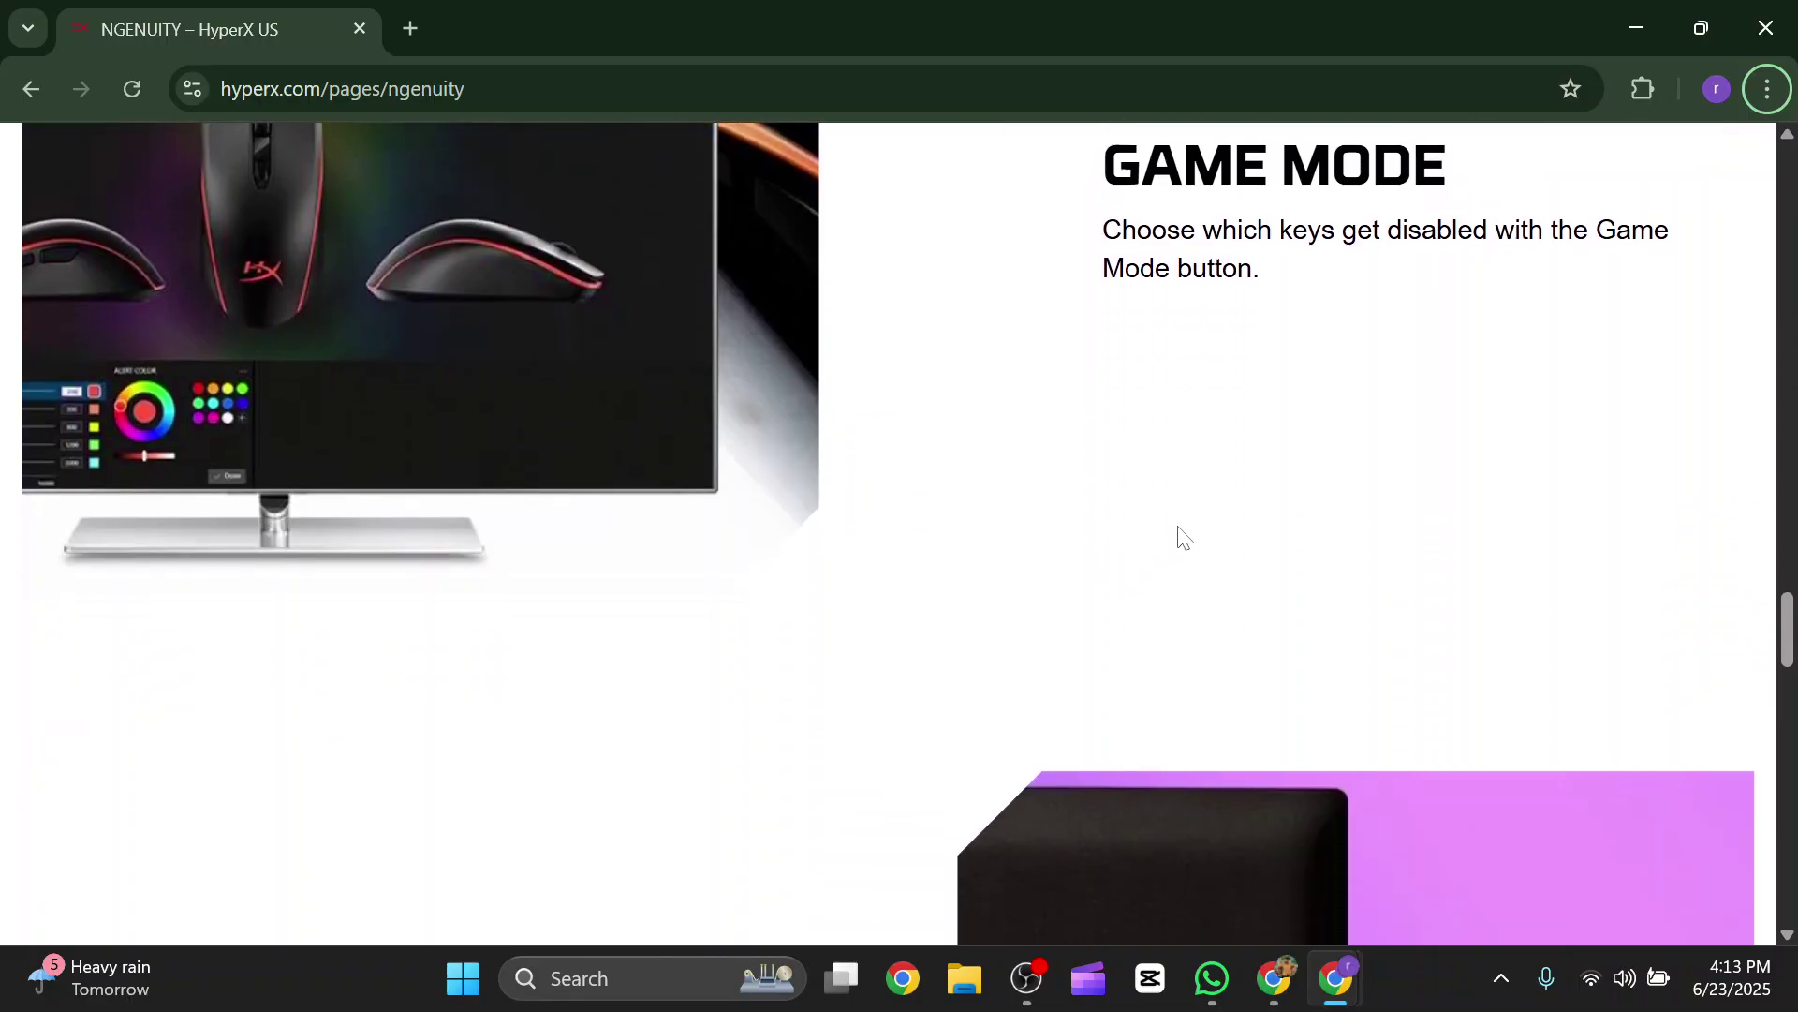
# Run Check for updates on Windows Update in Settings, then minimize Settings back to the NGENUITY page
pyautogui.click(463, 977)
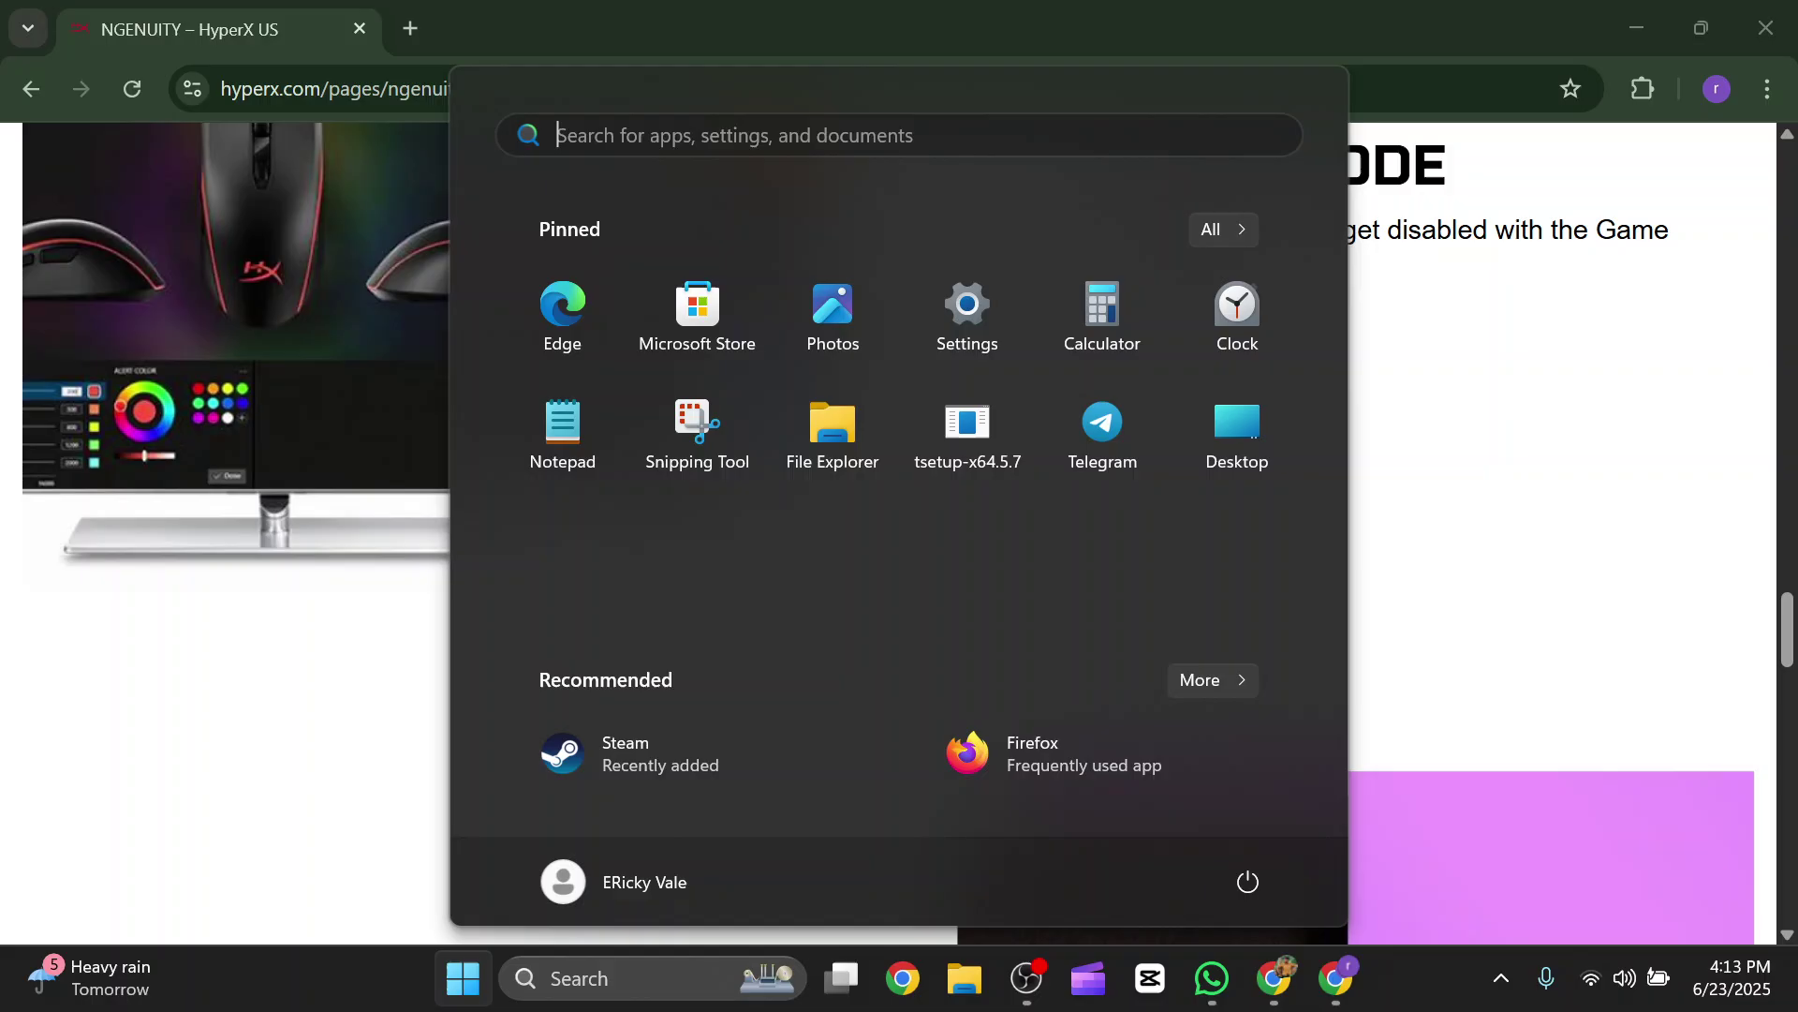
pyautogui.click(995, 337)
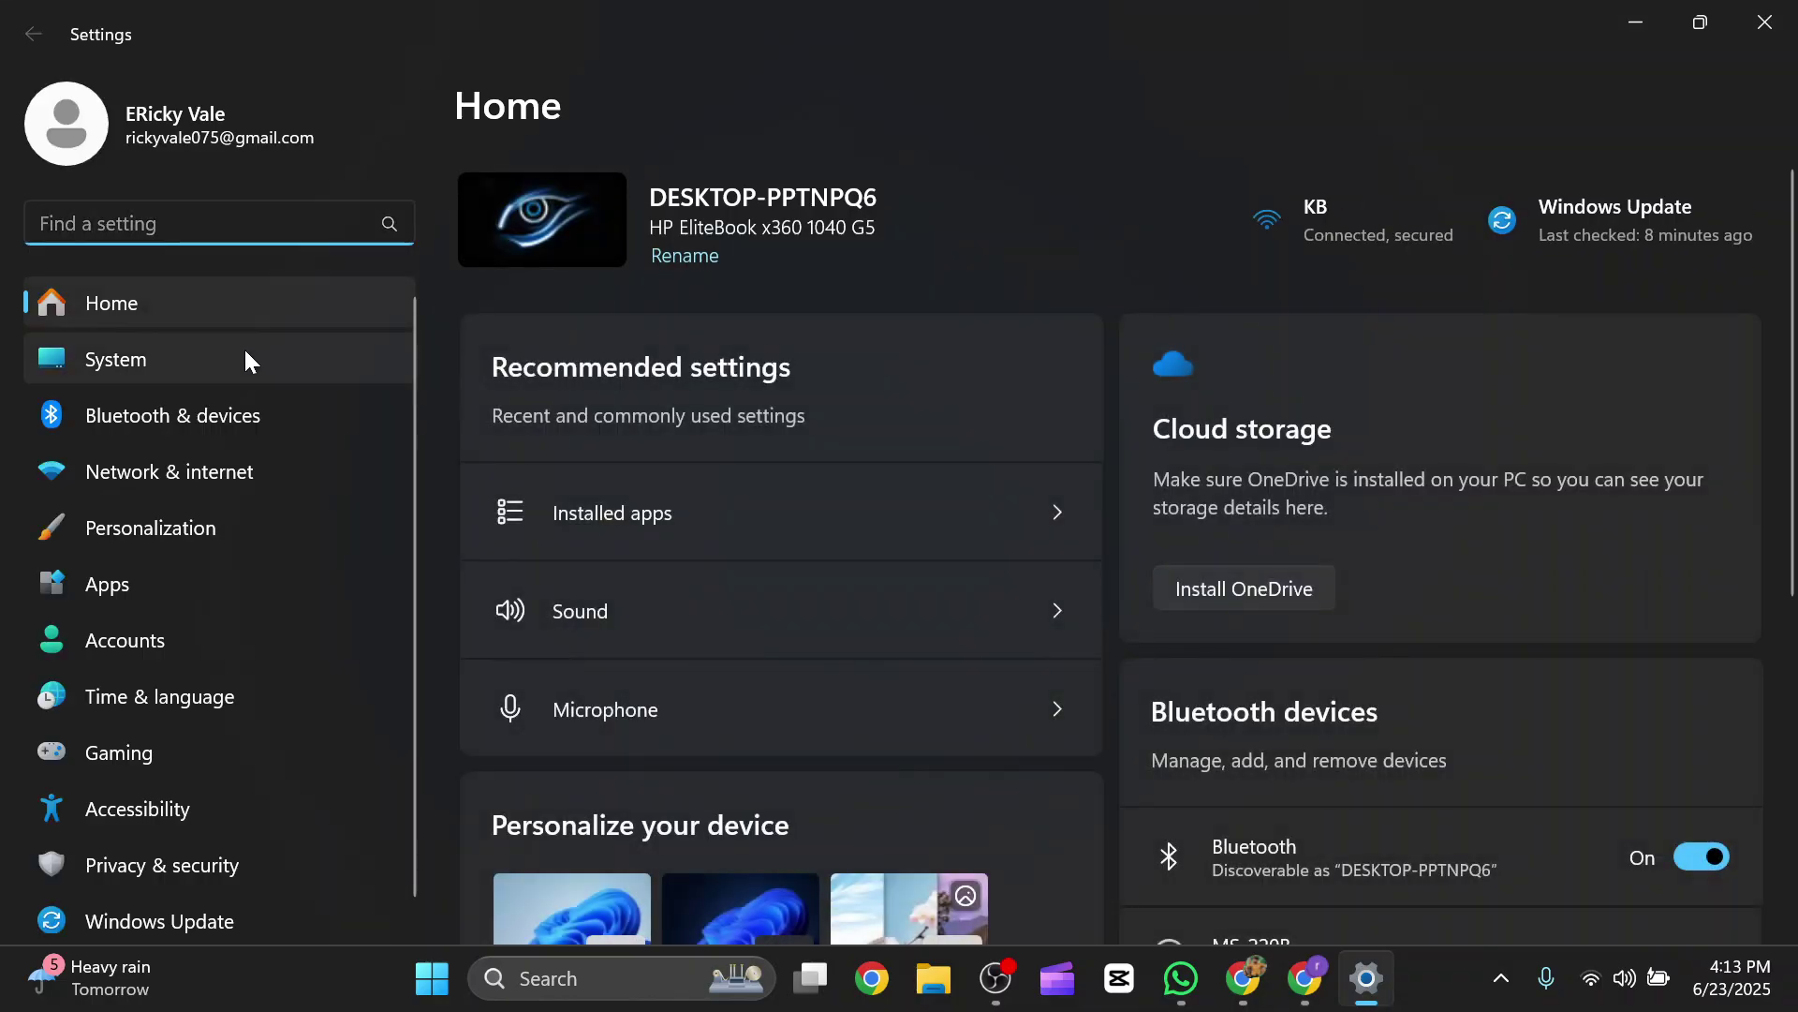
pyautogui.click(244, 348)
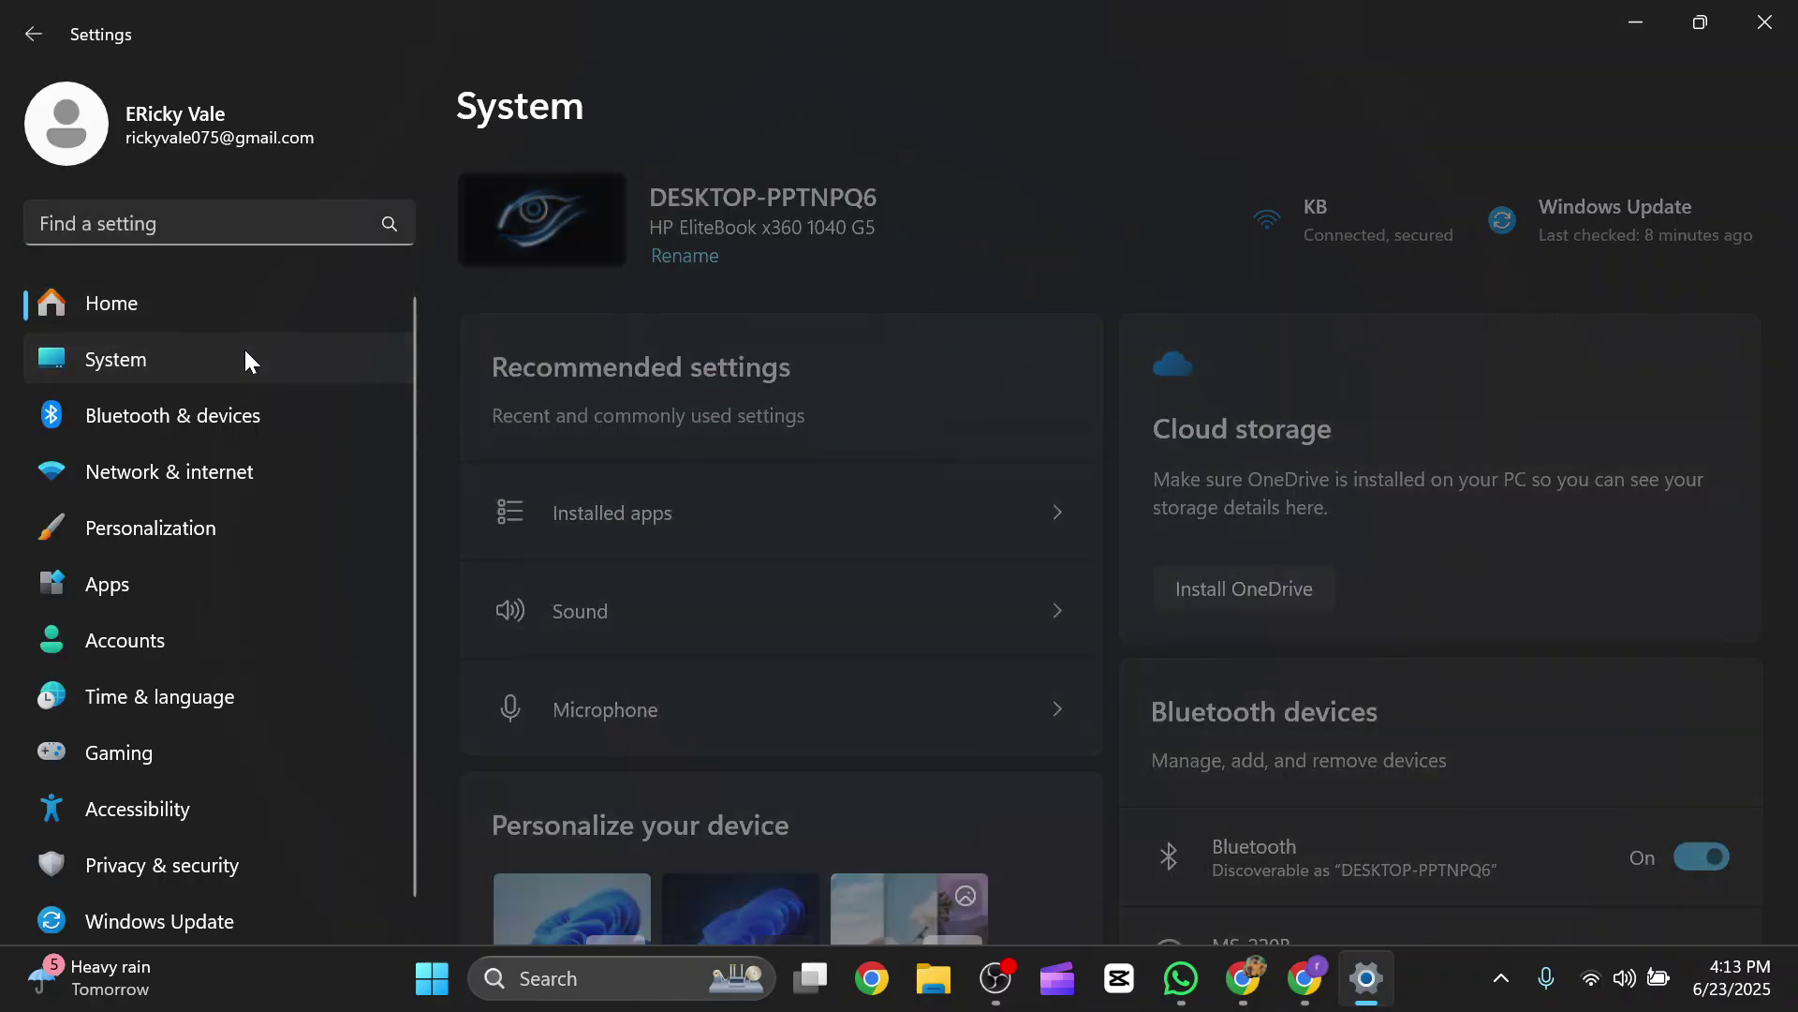
pyautogui.click(1714, 231)
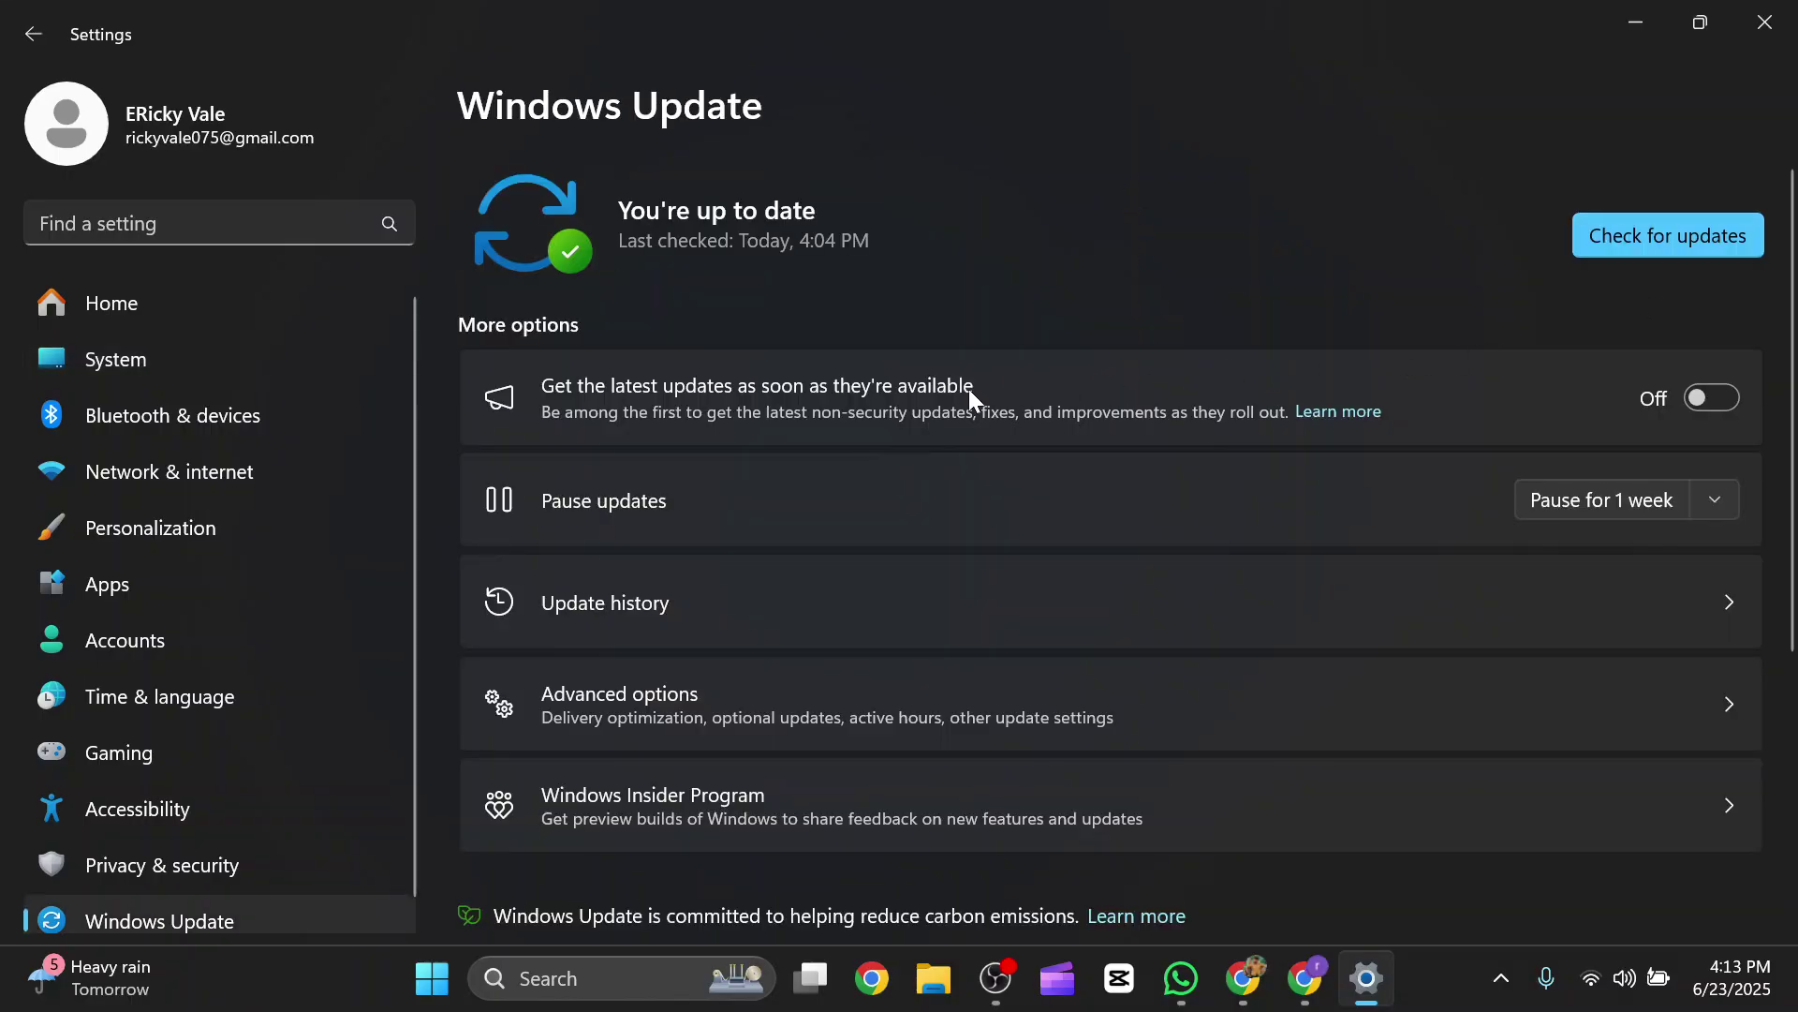
pyautogui.click(1649, 222)
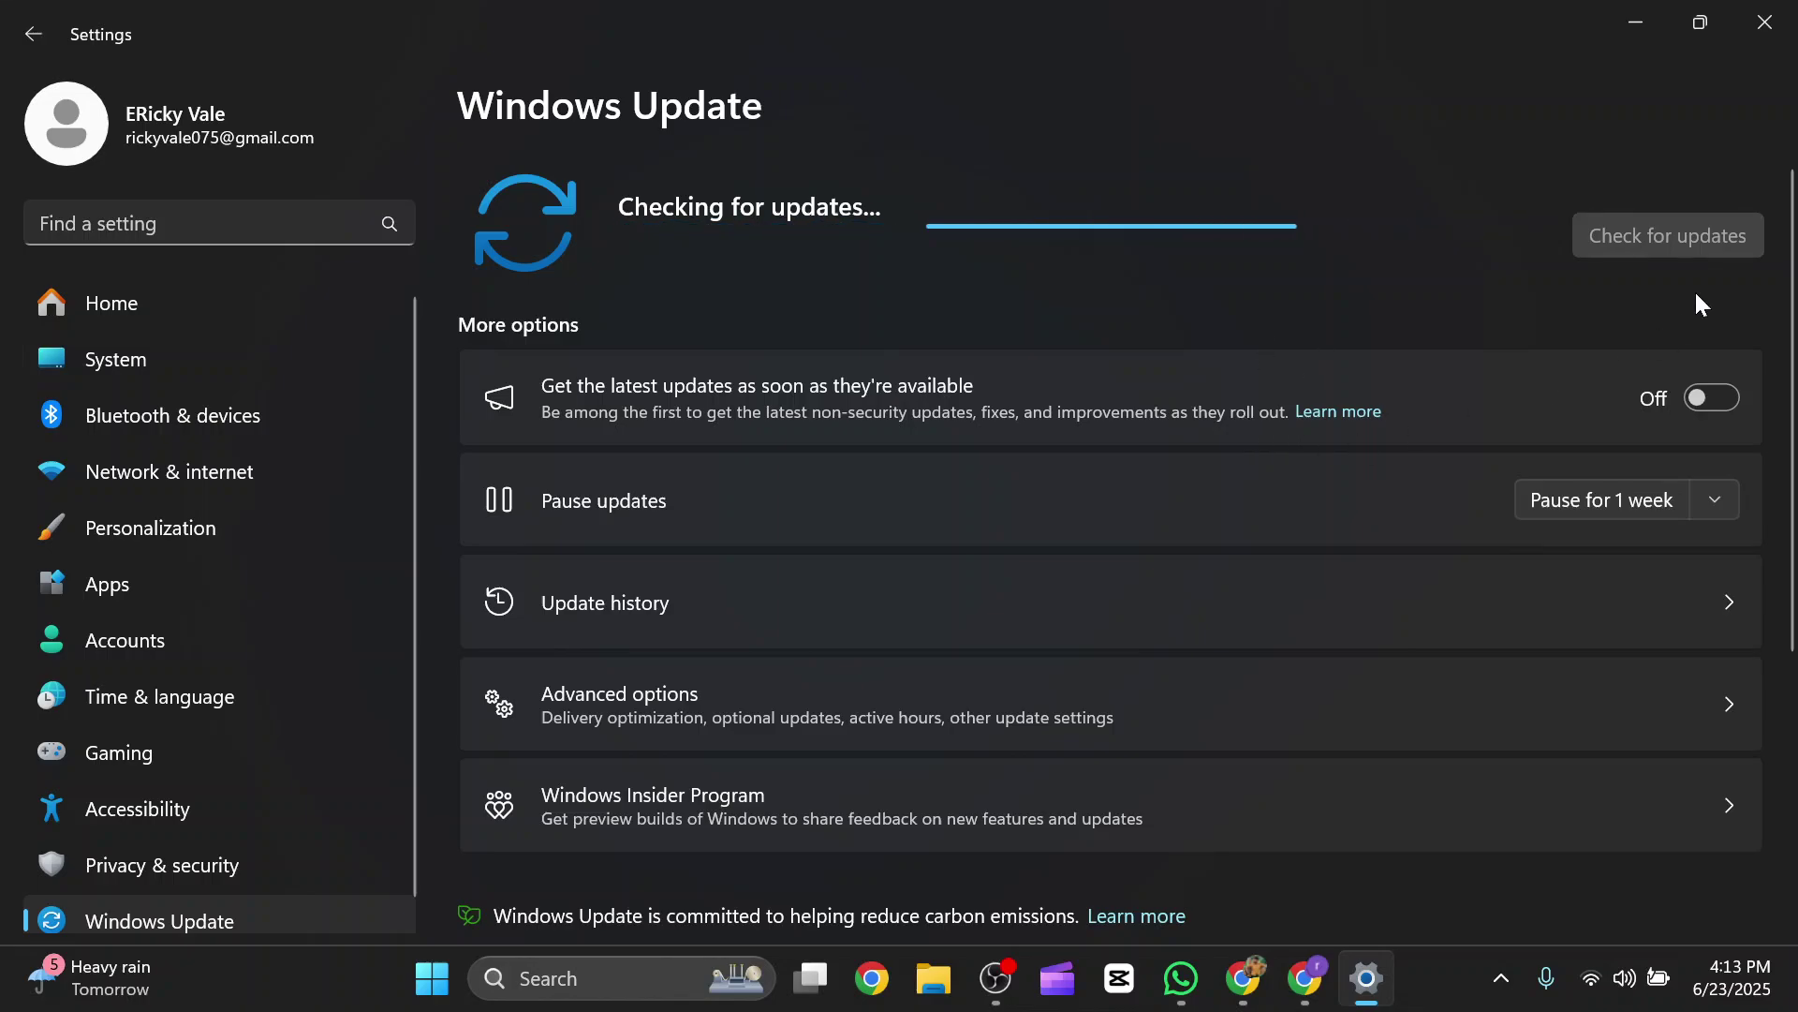
pyautogui.click(1637, 21)
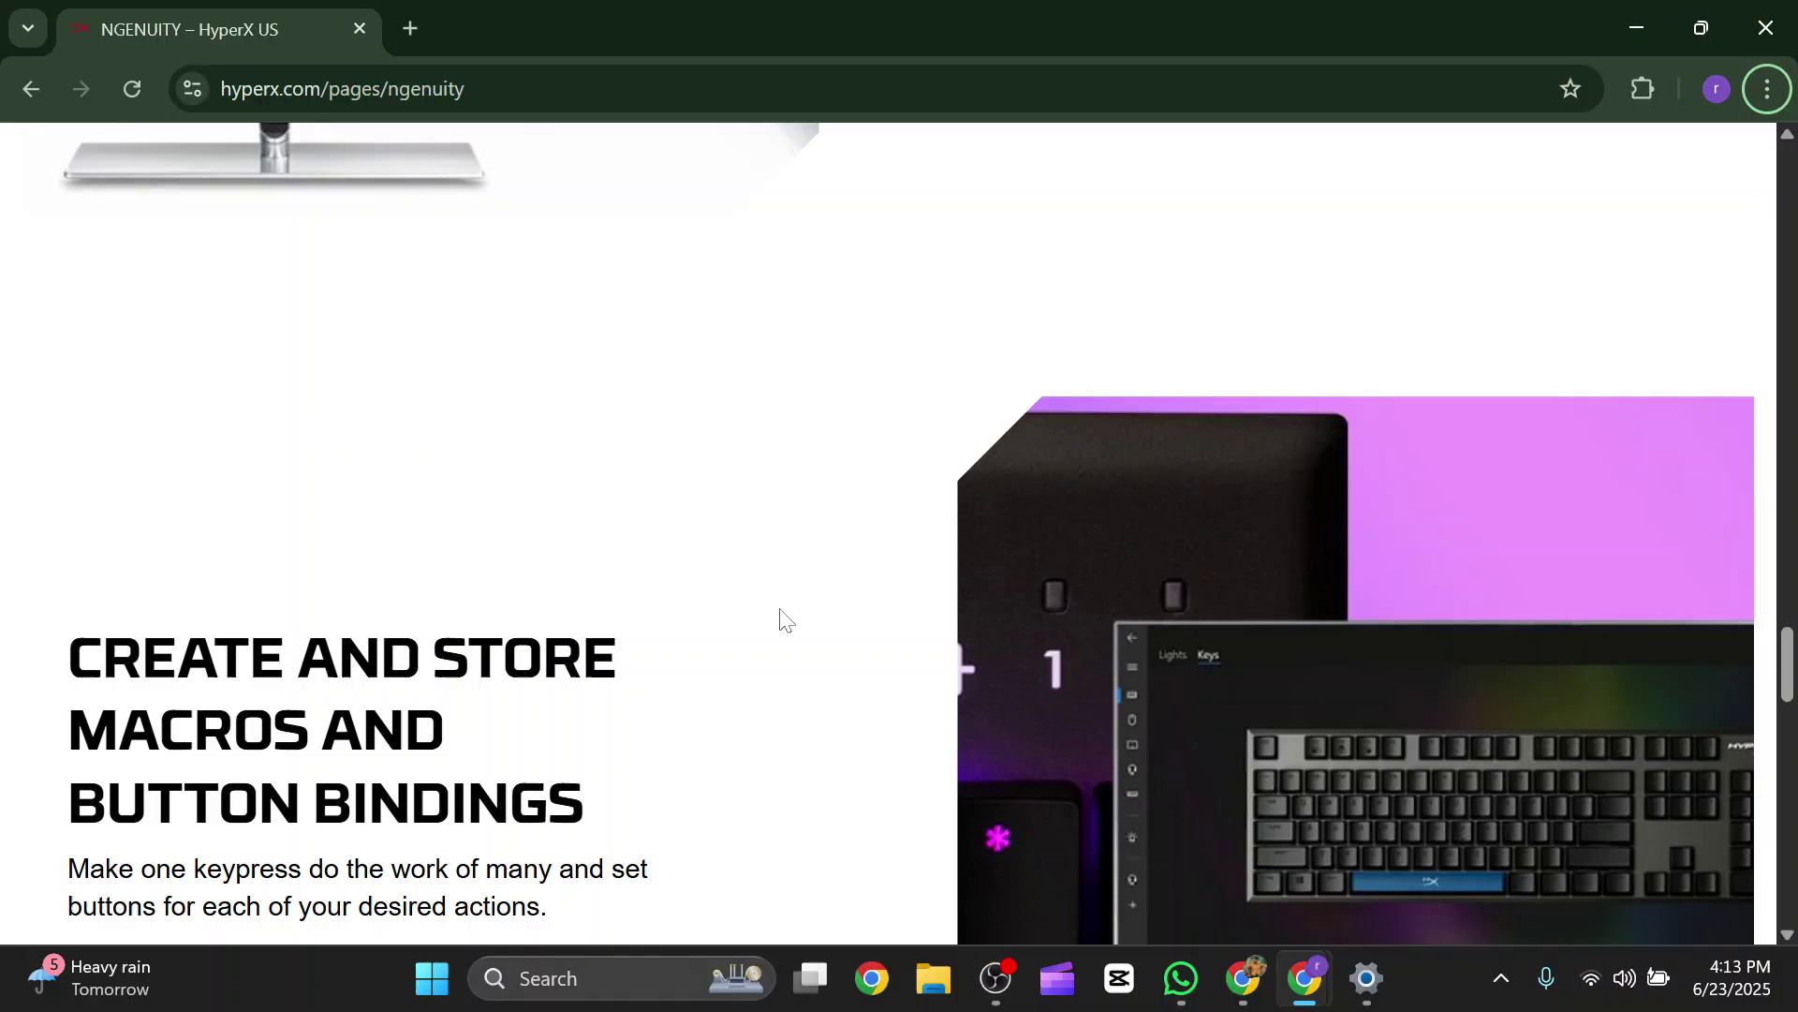
pyautogui.scroll(-2, 787, 619)
pyautogui.scroll(-2, 520, 610)
pyautogui.scroll(-2, 527, 632)
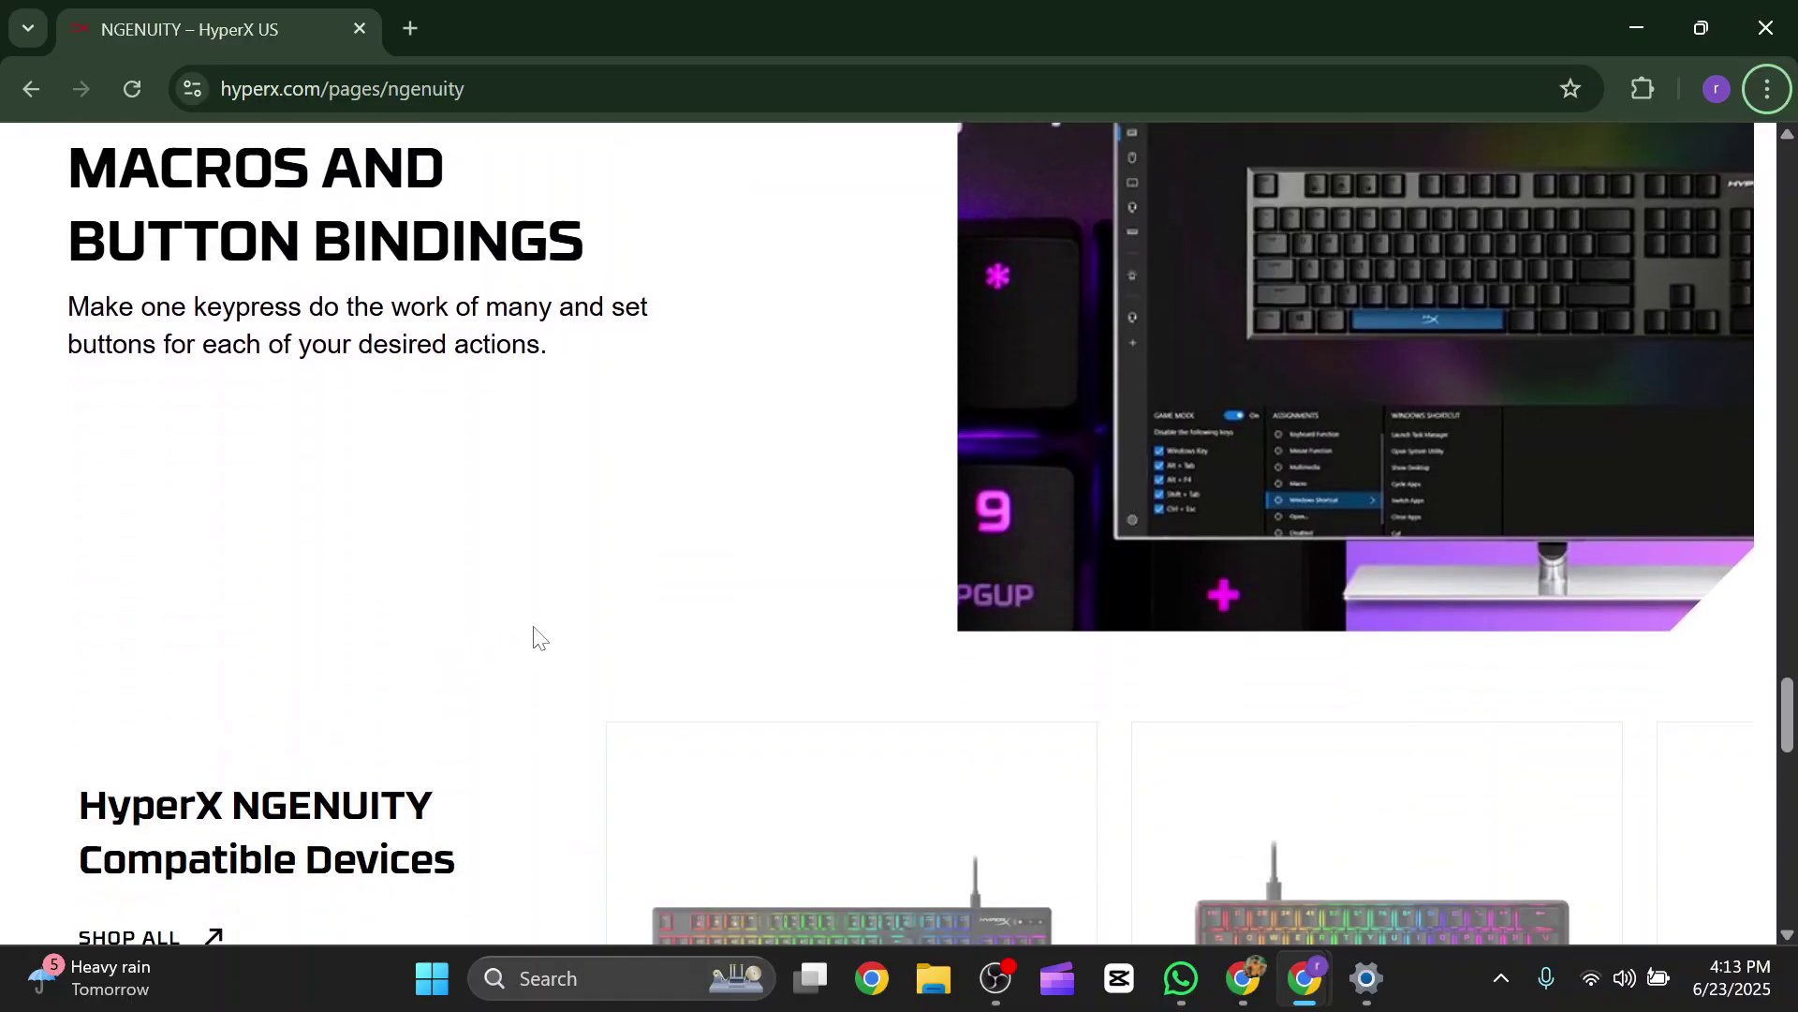
pyautogui.scroll(-3, 573, 620)
pyautogui.scroll(-2, 562, 590)
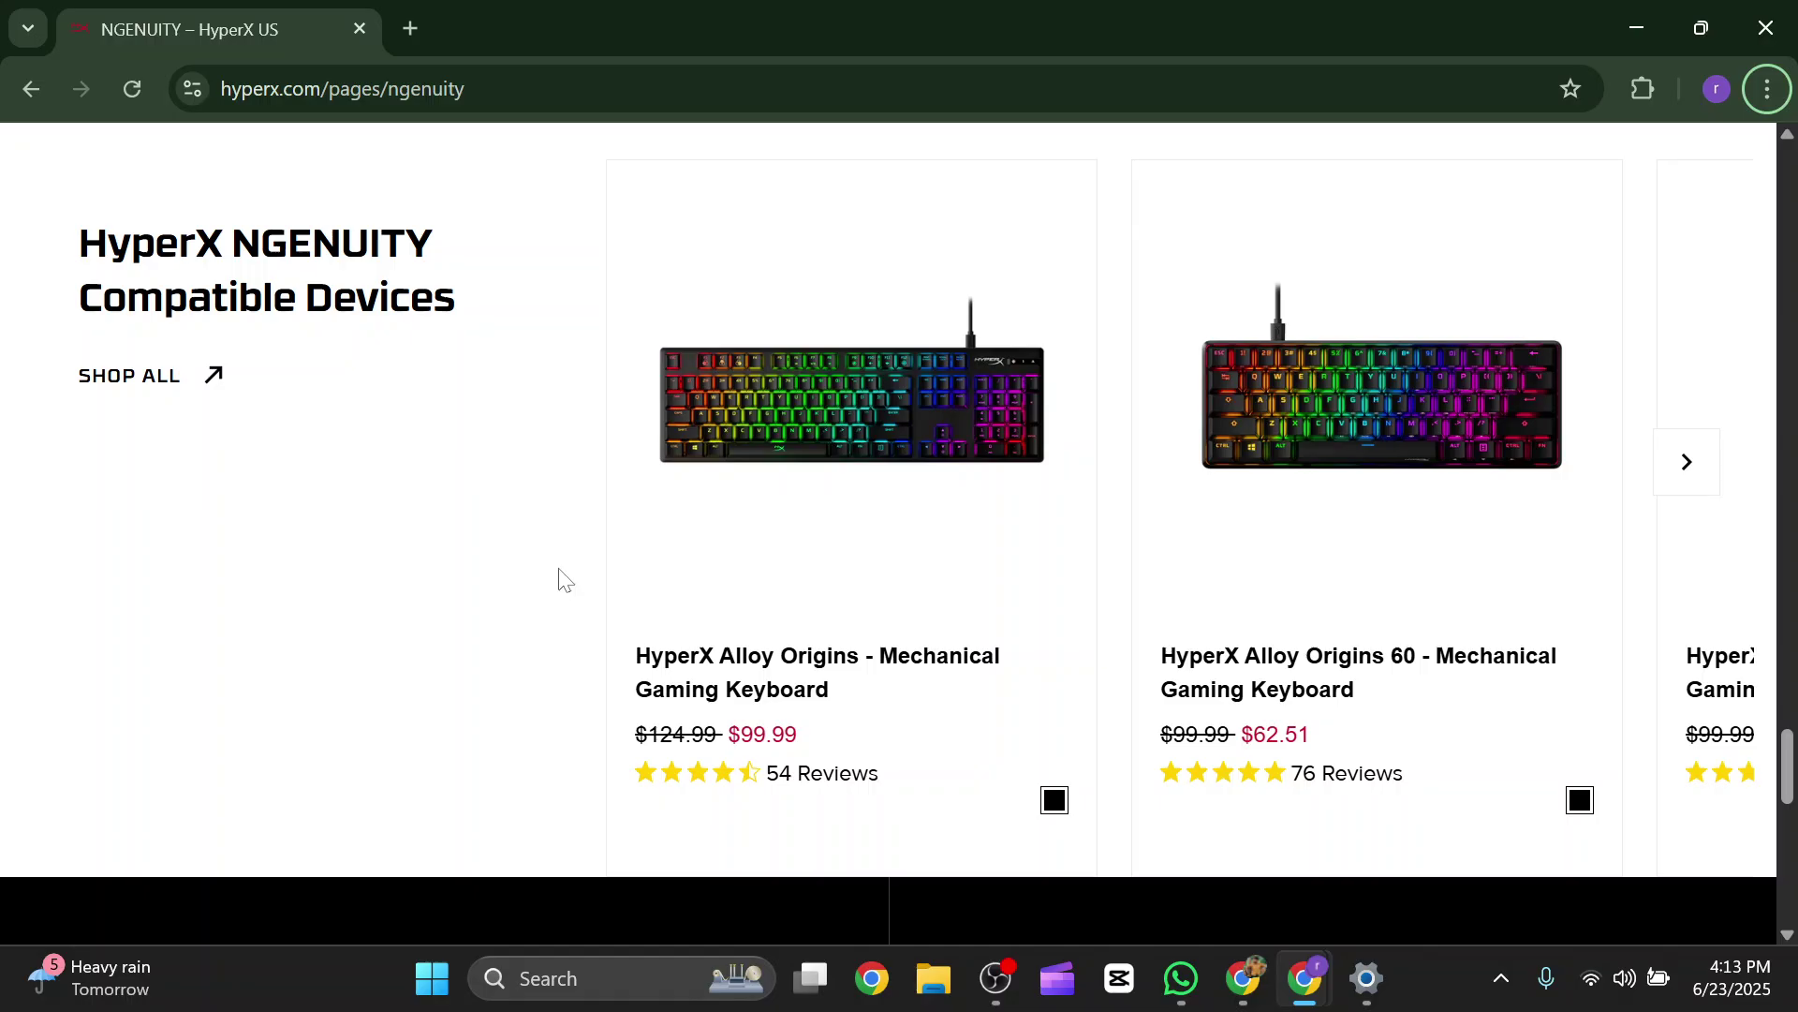
pyautogui.scroll(-2, 562, 578)
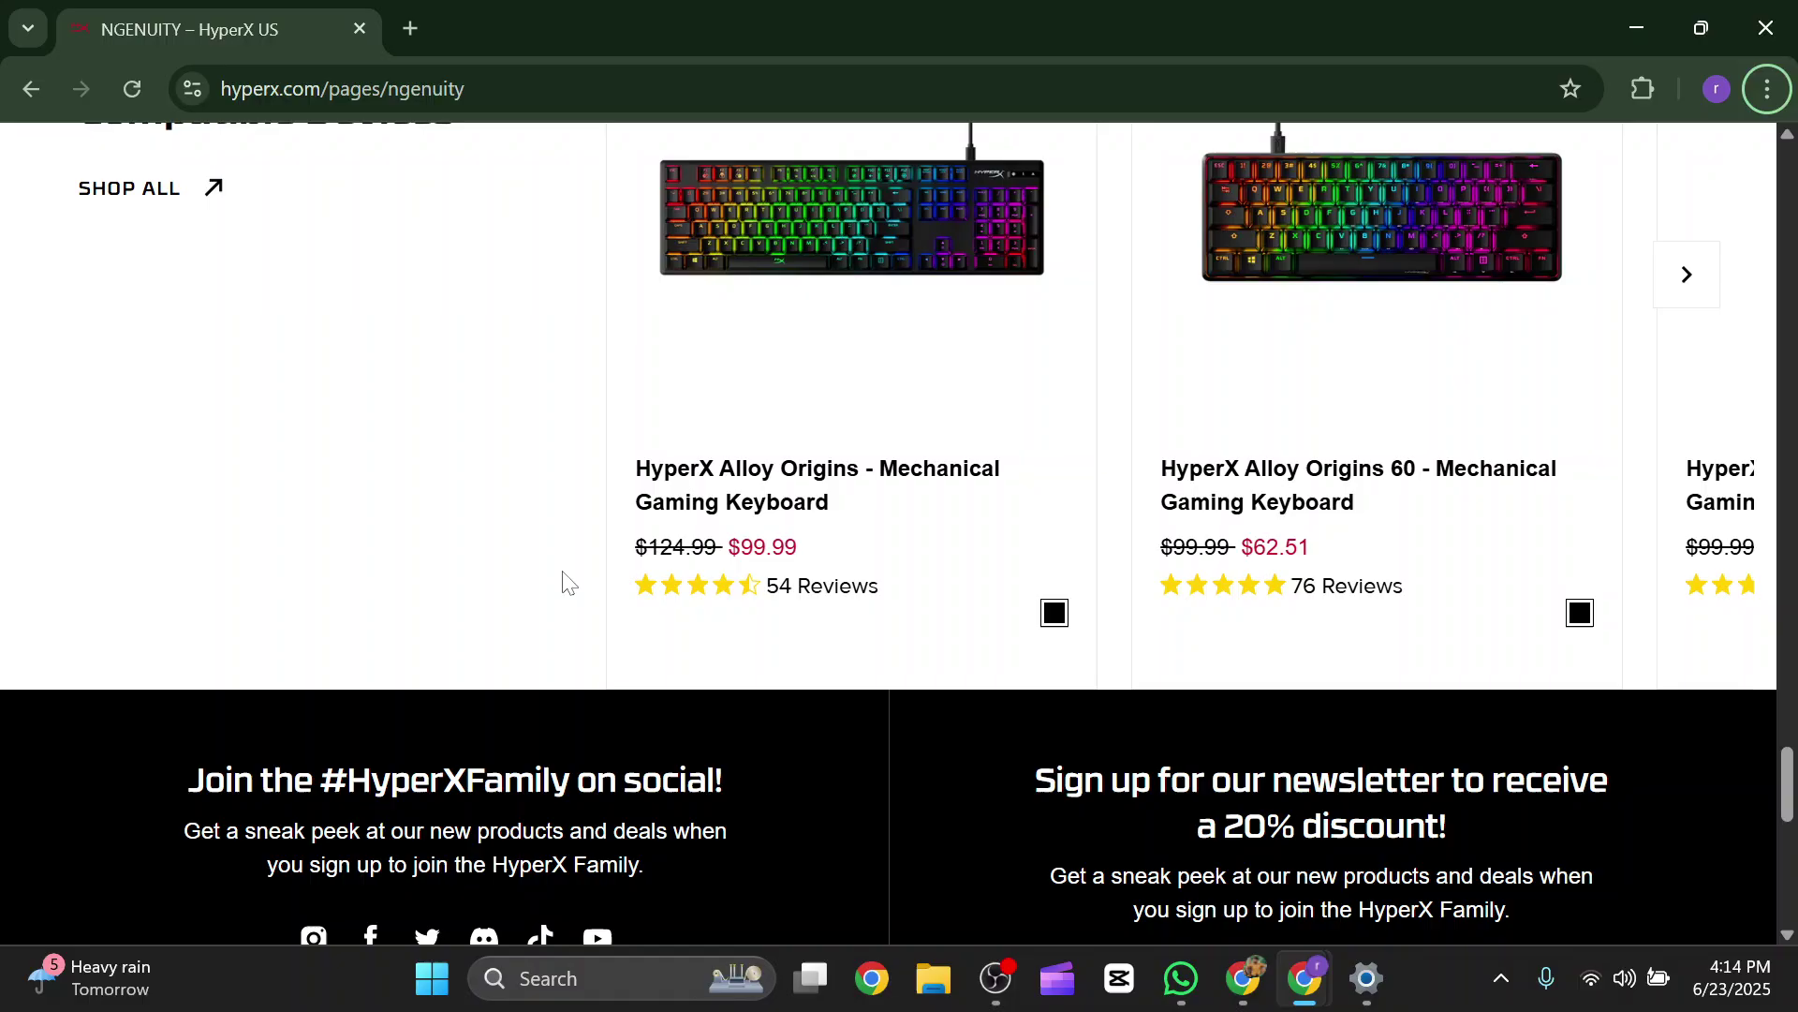
pyautogui.scroll(-2, 562, 579)
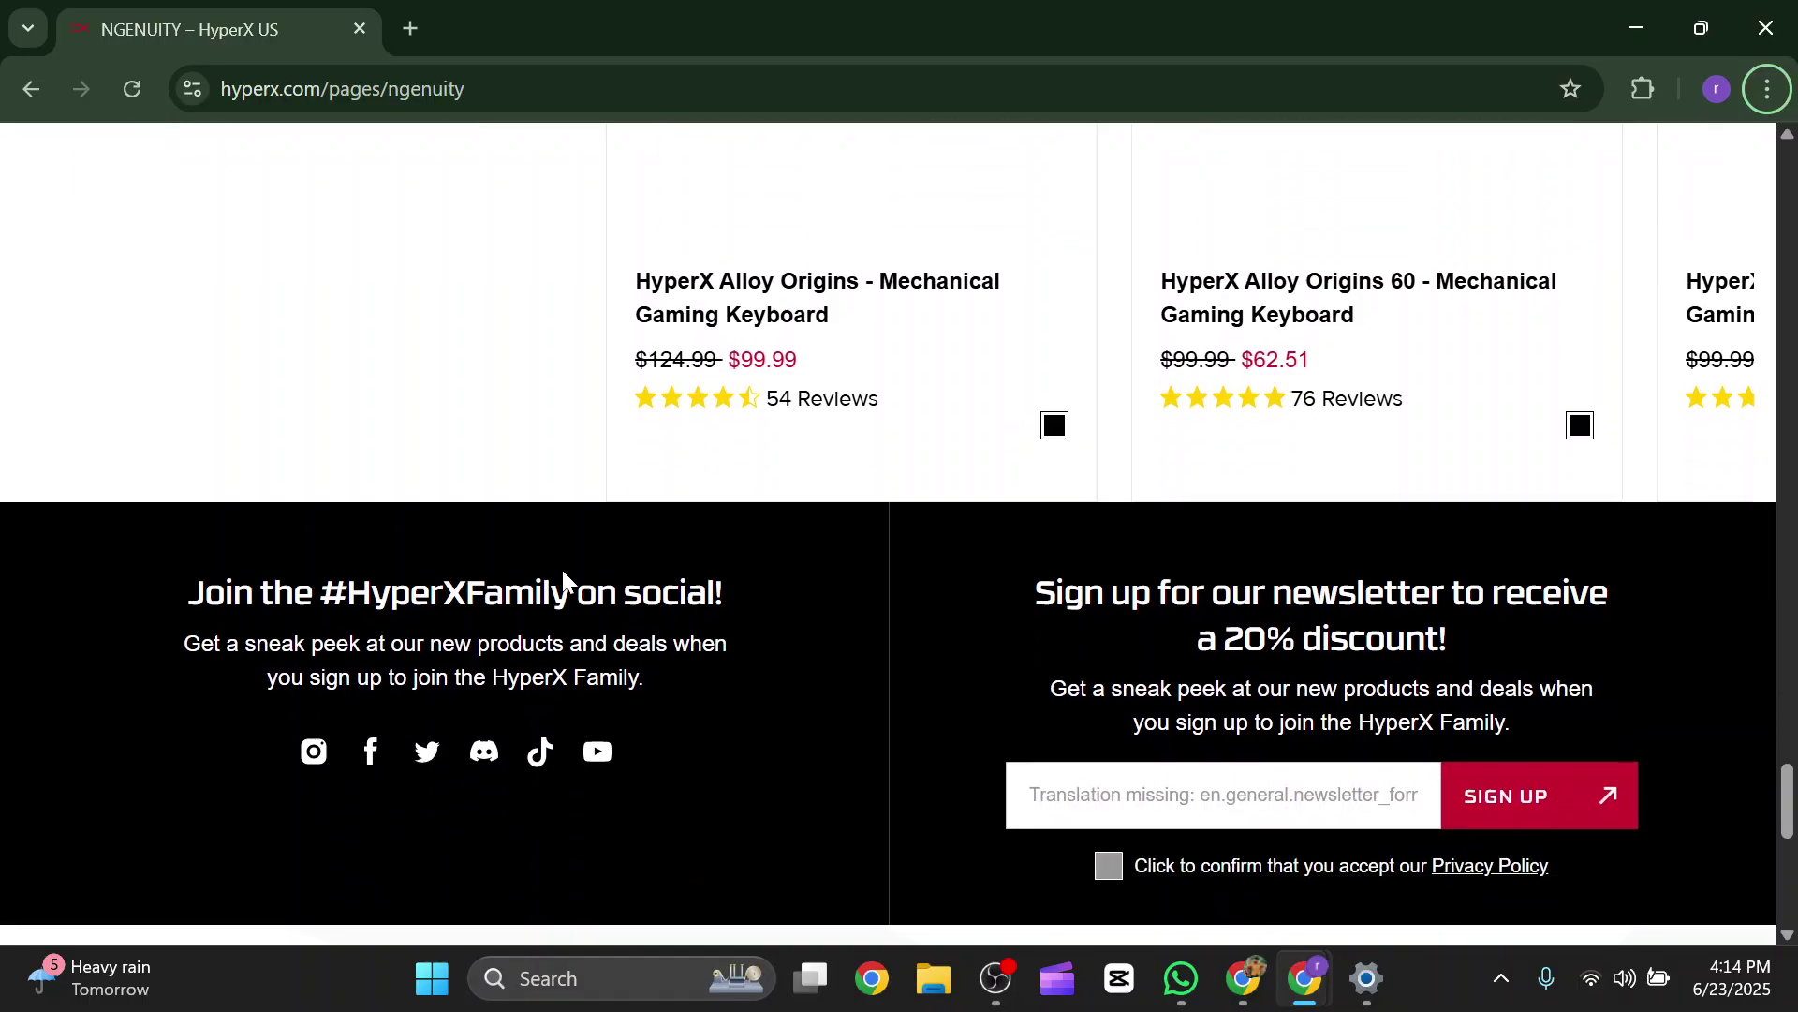
pyautogui.scroll(-2, 562, 570)
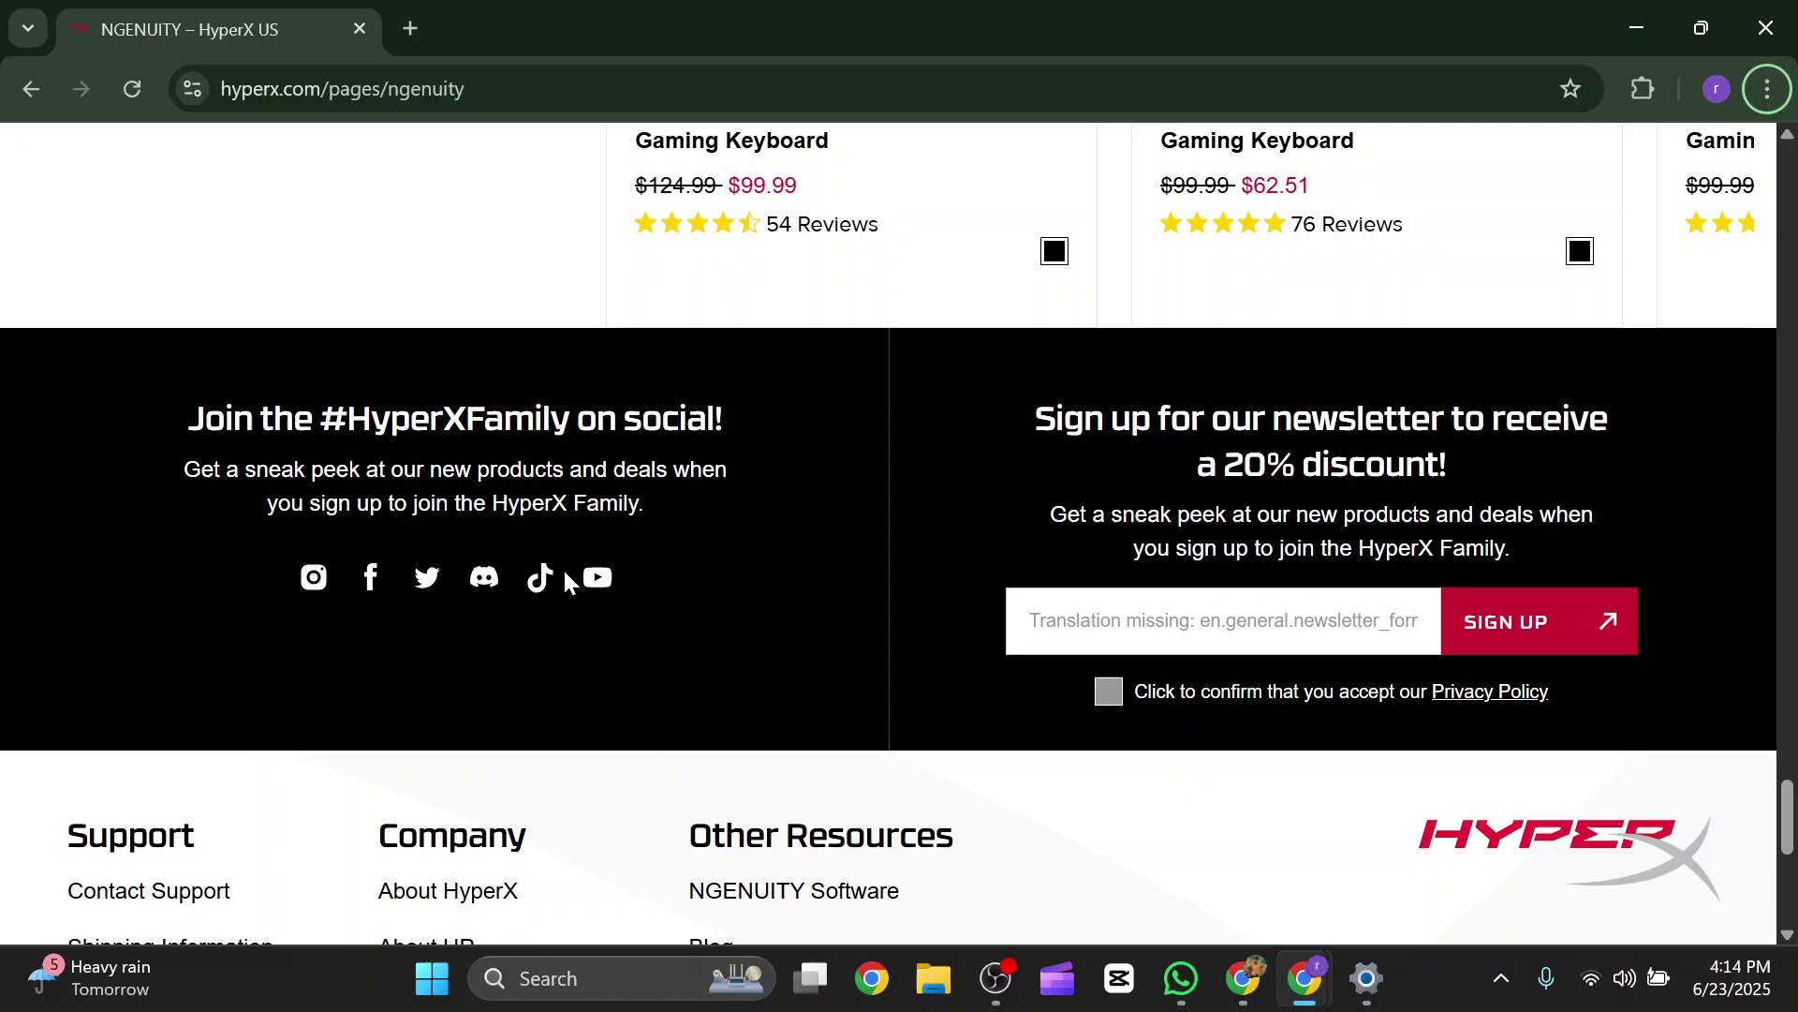
pyautogui.scroll(3, 562, 566)
pyautogui.scroll(4, 572, 559)
pyautogui.scroll(2, 572, 559)
pyautogui.scroll(1, 572, 559)
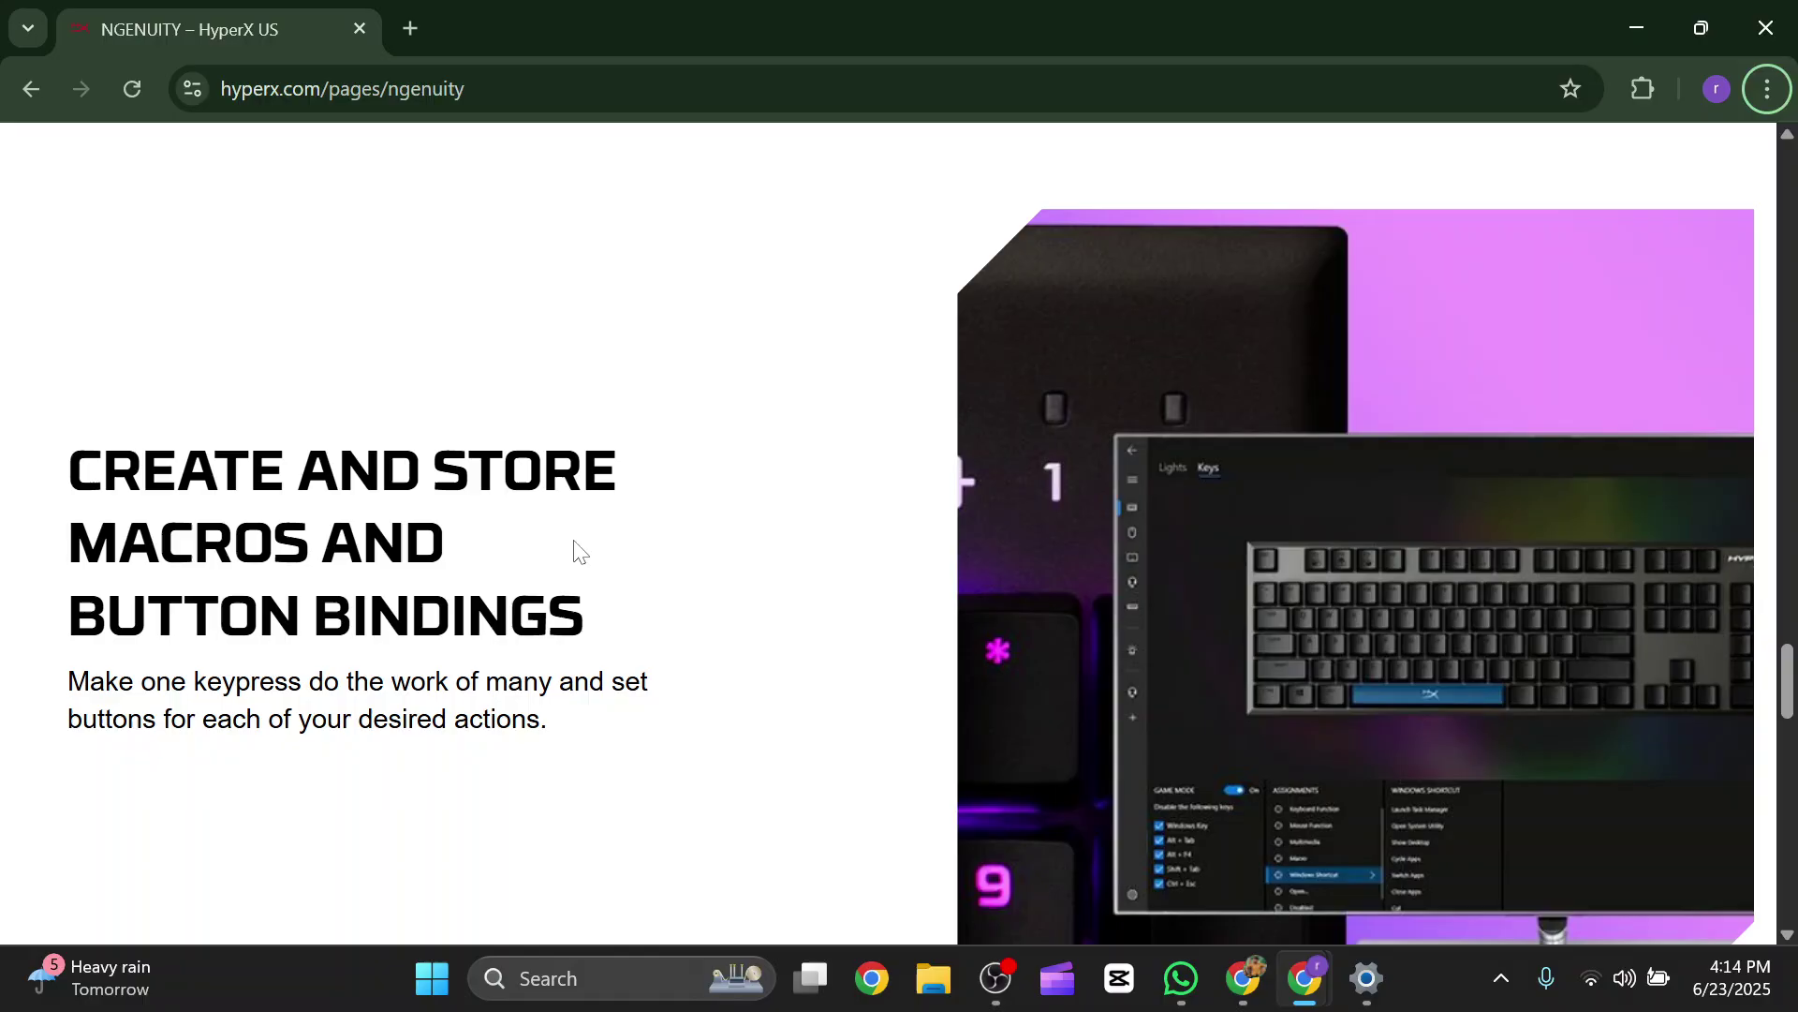
pyautogui.scroll(1, 576, 552)
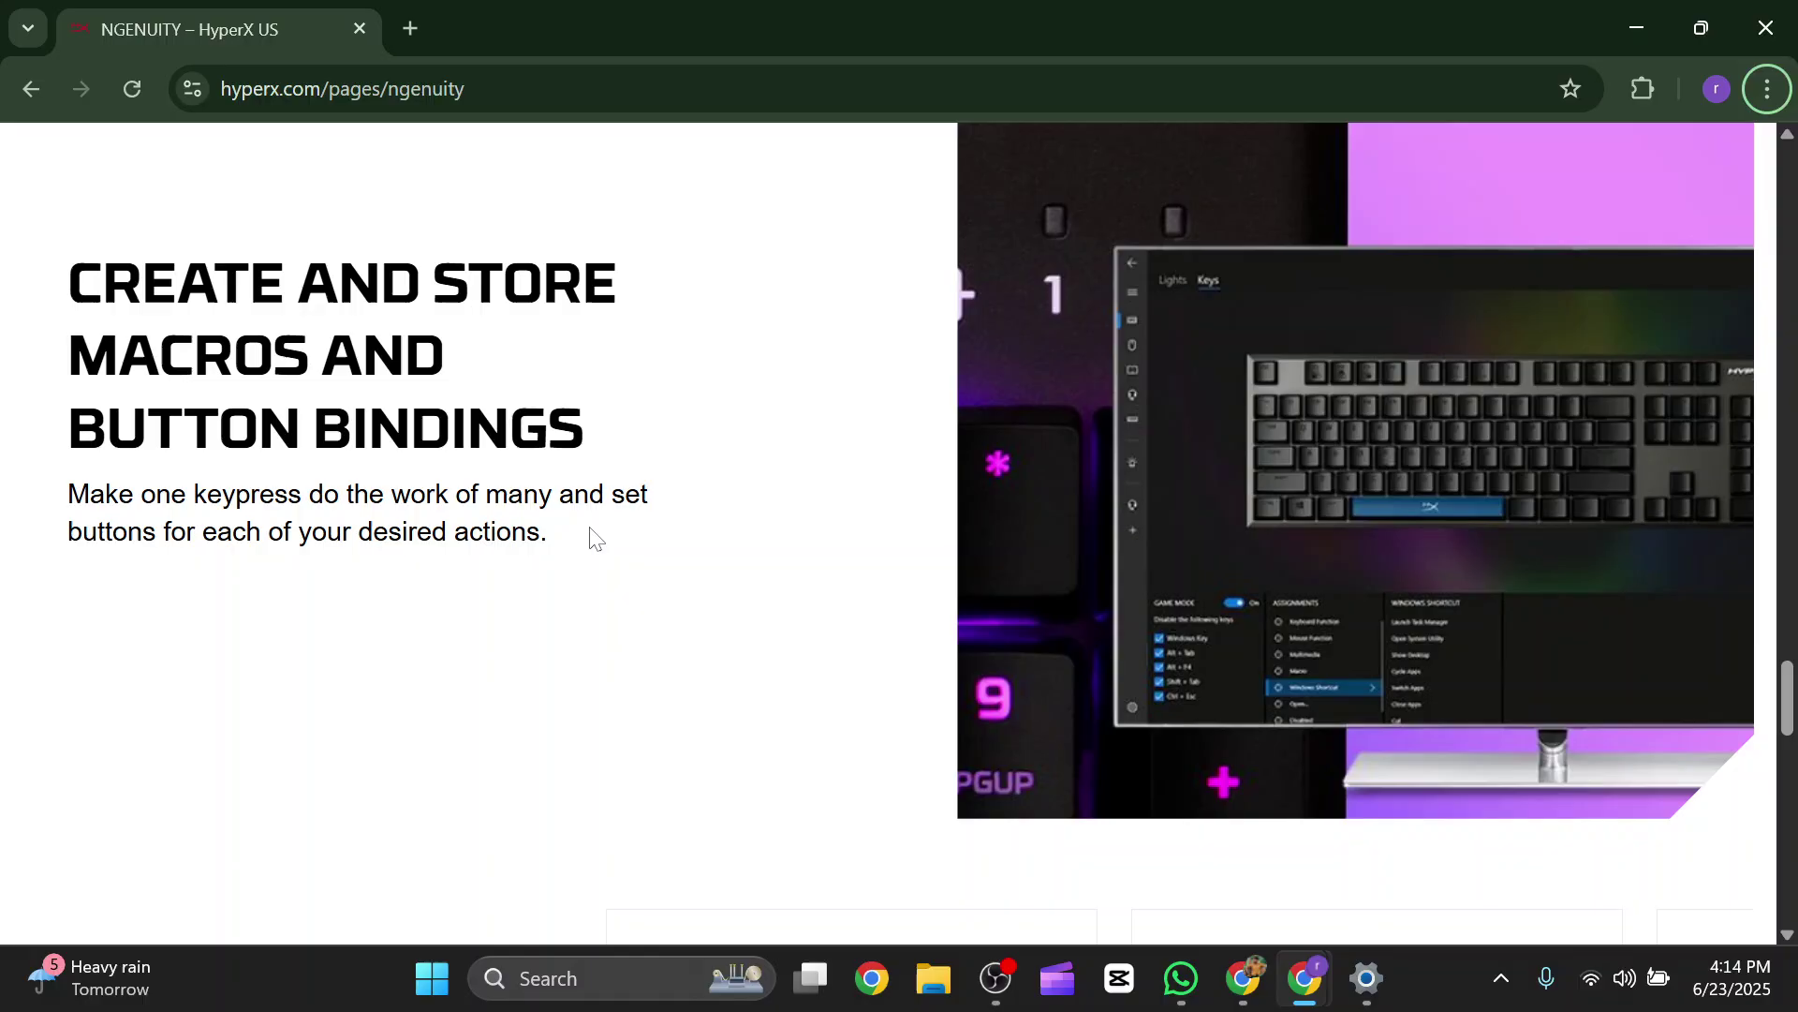
pyautogui.scroll(-2, 590, 539)
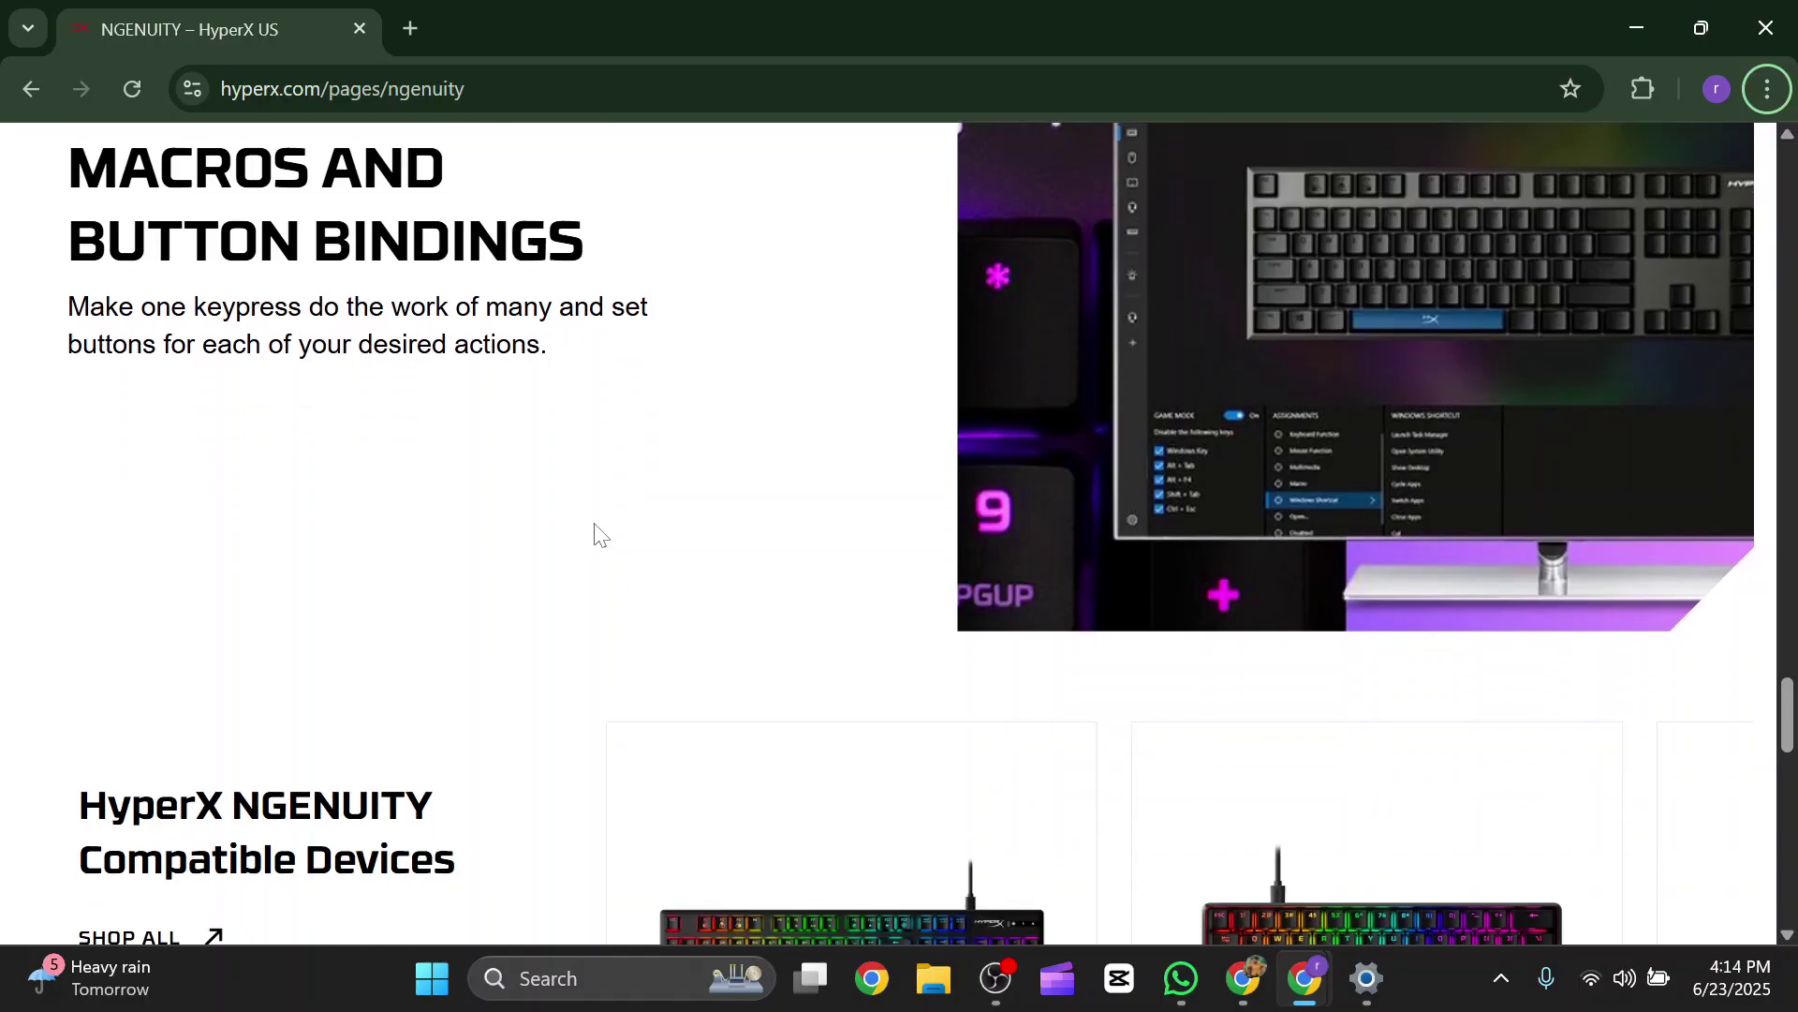
pyautogui.scroll(-3, 590, 539)
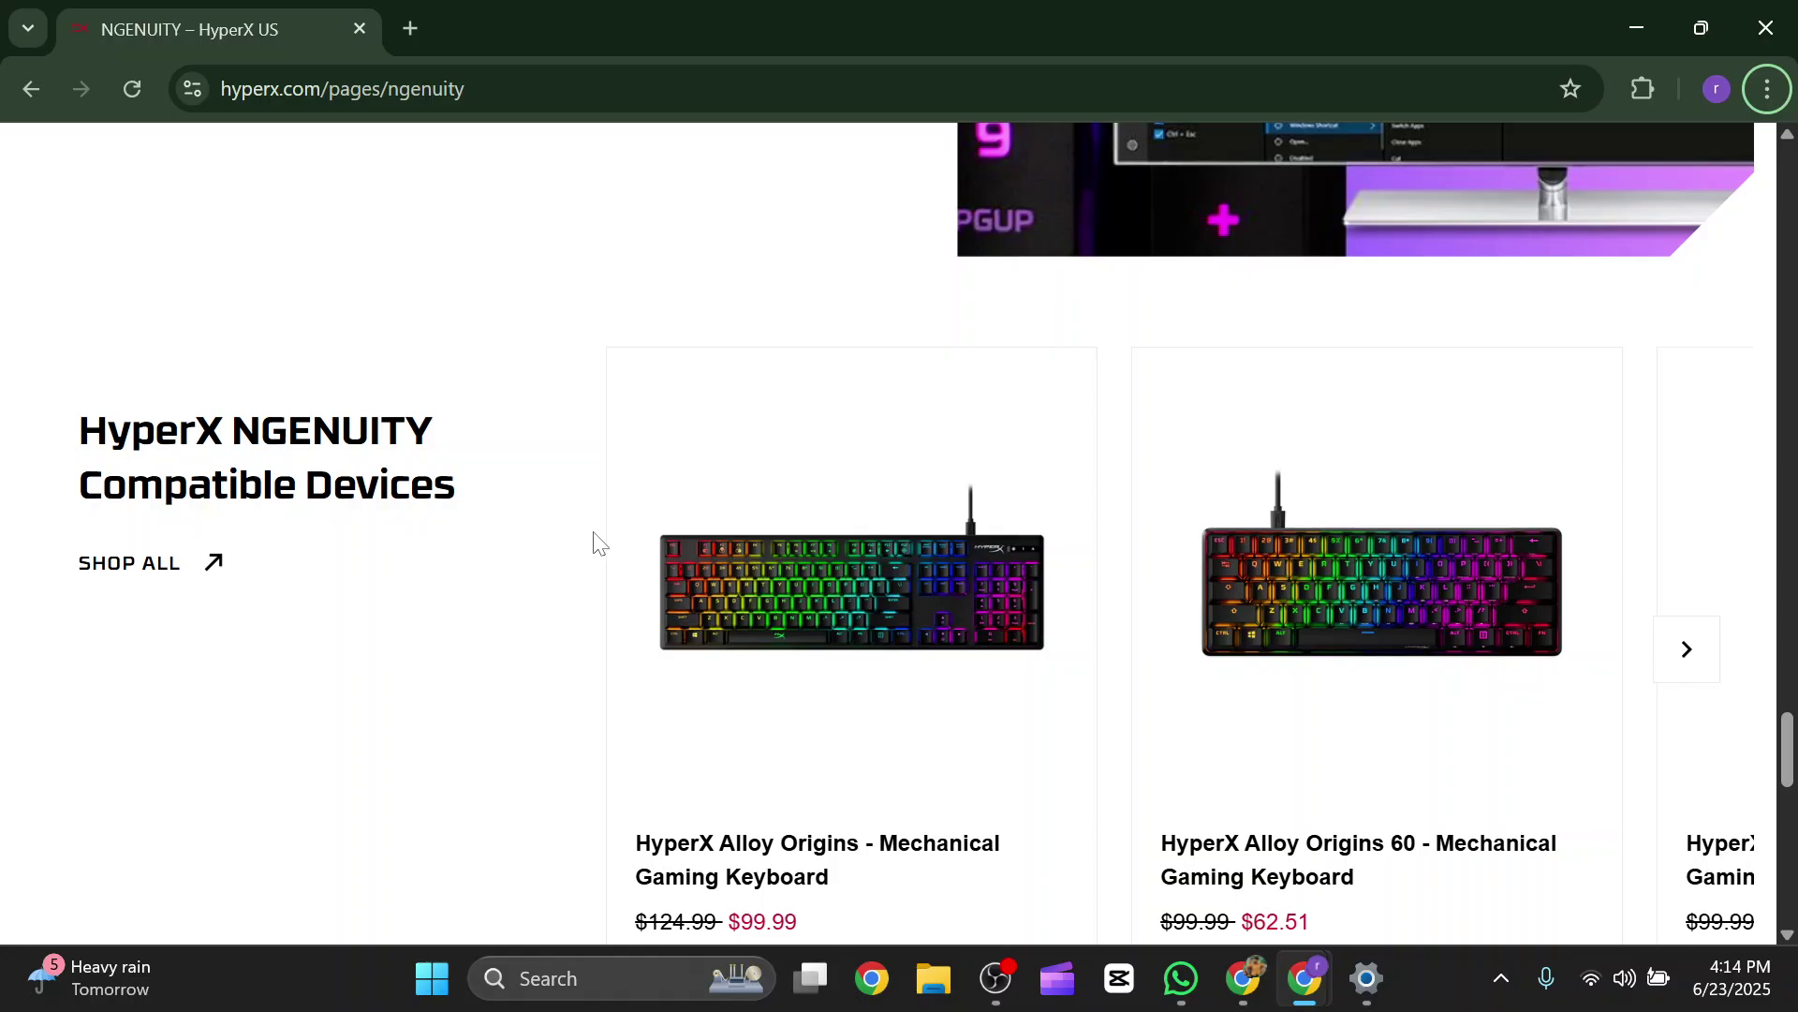
pyautogui.scroll(-4, 605, 541)
pyautogui.scroll(-3, 632, 534)
pyautogui.scroll(3, 650, 541)
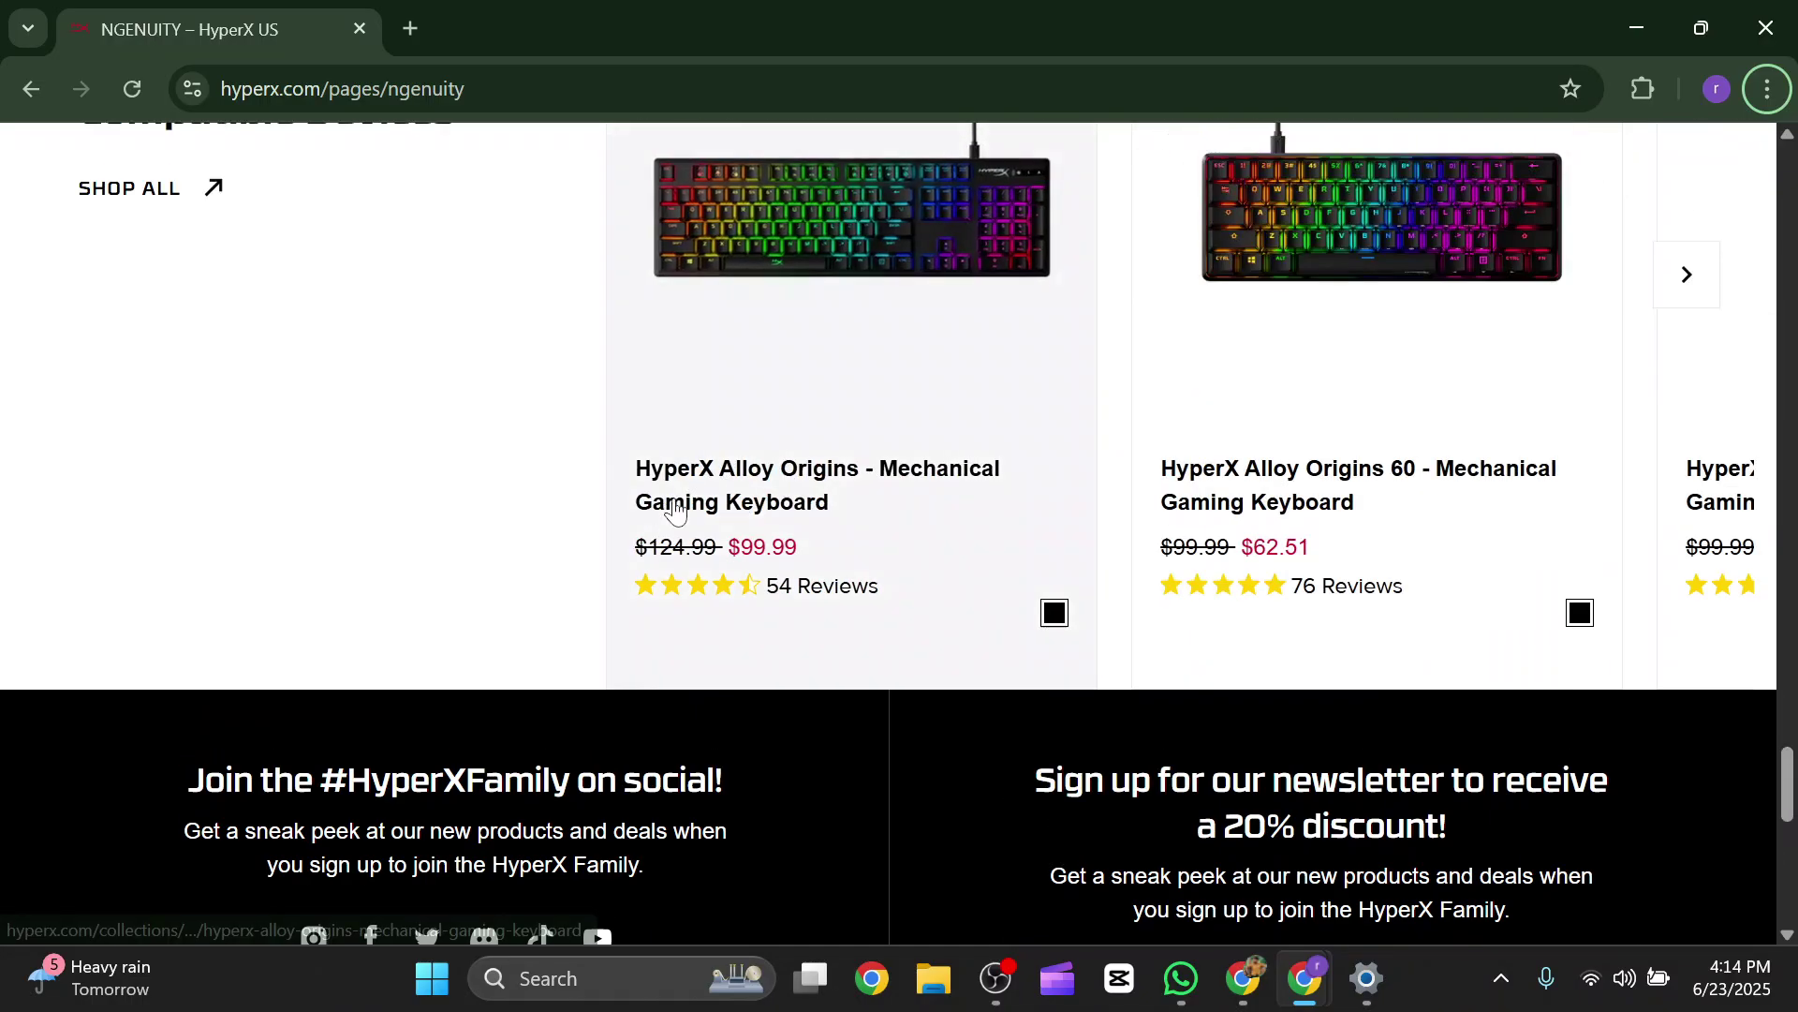